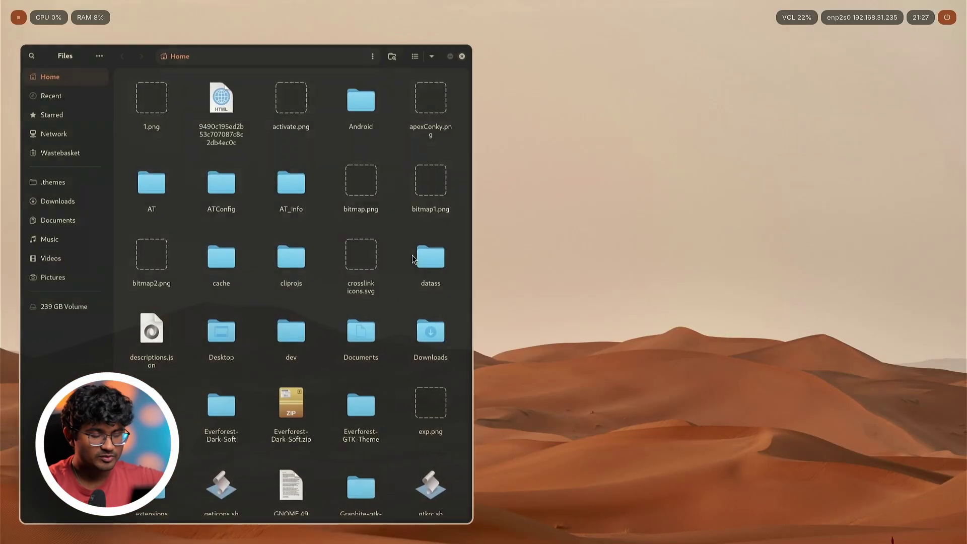
# - Launch Files, Firefox and Text Editor from the launcher as side-by-side tiled columns
pyautogui.press('super+d')
pyautogui.press('Down')
pyautogui.press('Return')
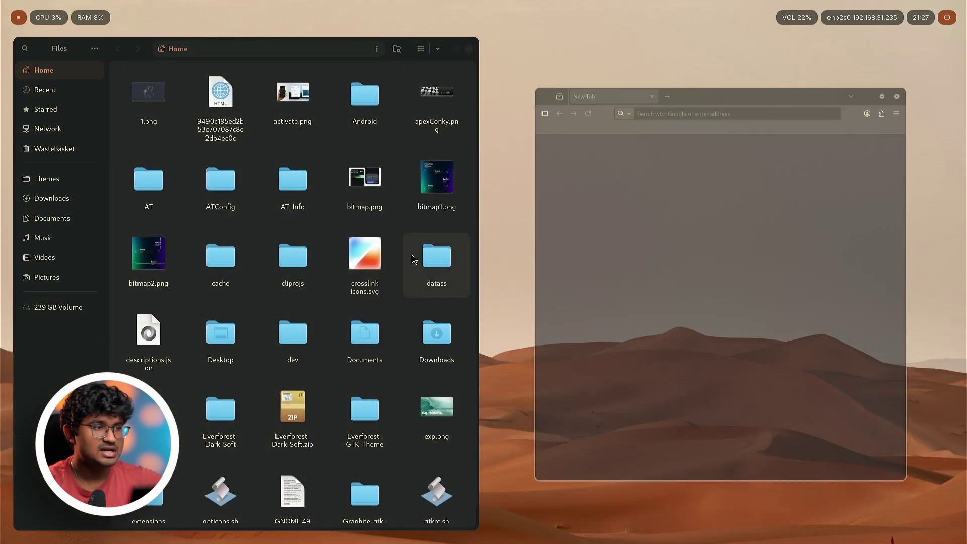
pyautogui.press('super+d')
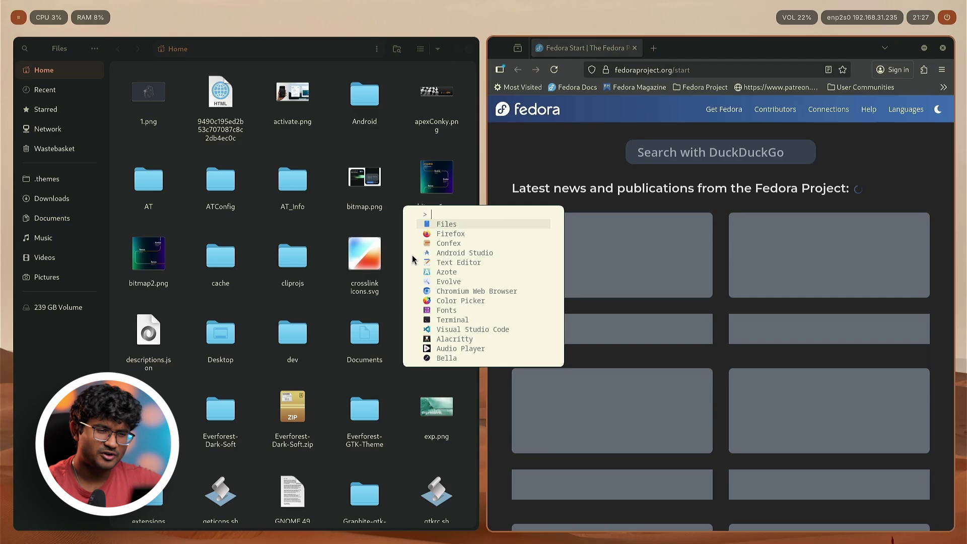
pyautogui.press('Down')
pyautogui.press('Down')
pyautogui.press('Down')
pyautogui.press('Down')
pyautogui.press('Return')
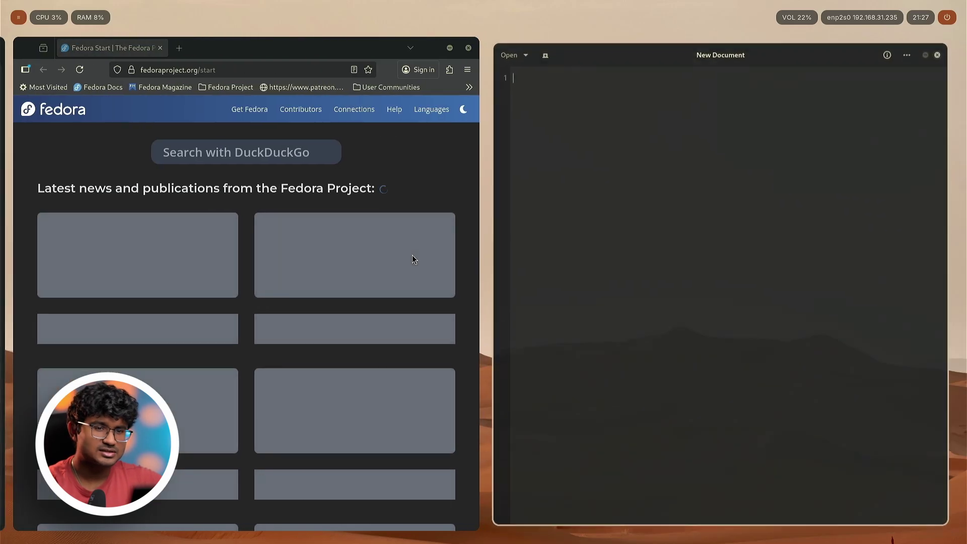
# - Move focus back to the Files column, then across to Firefox and Text Editor
pyautogui.click(394, 110)
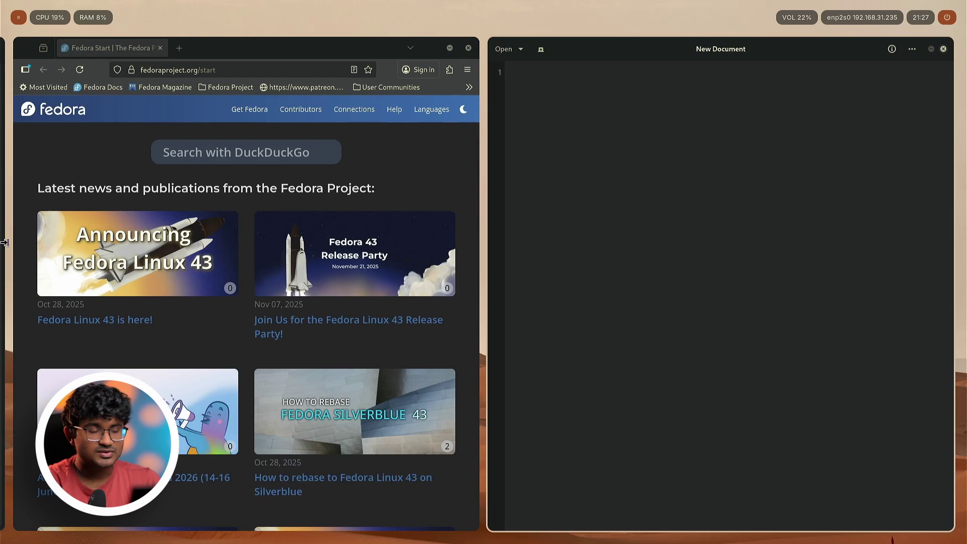
pyautogui.press('super+Left')
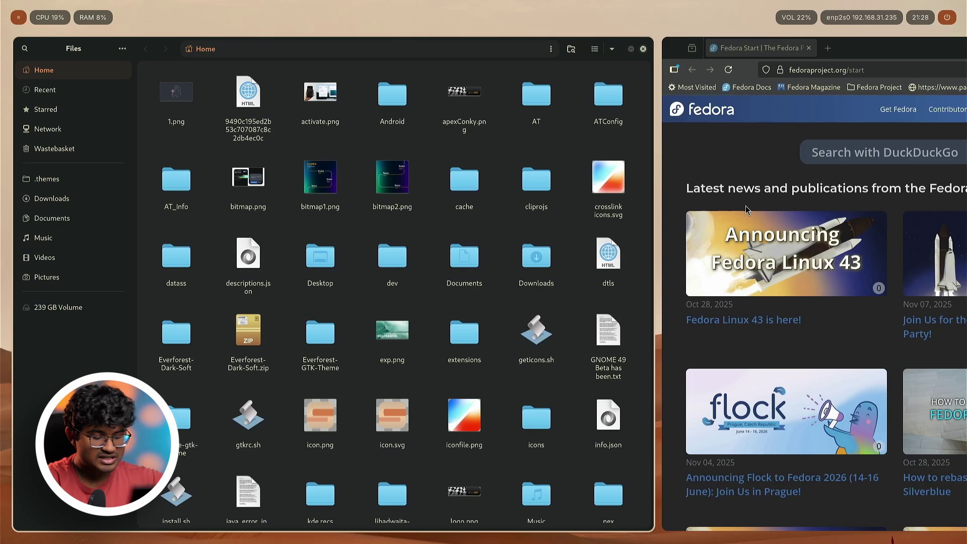
pyautogui.press('super+Right')
pyautogui.press('super+Right')
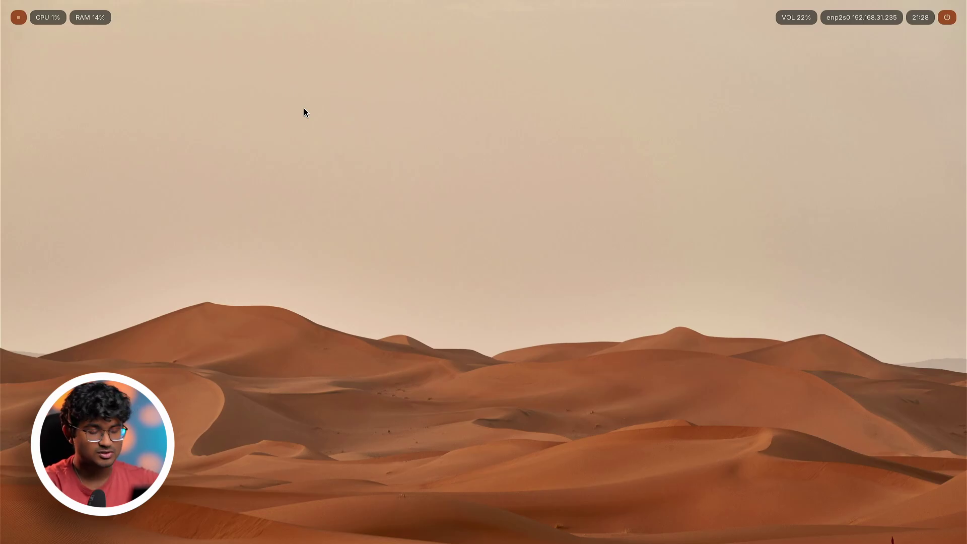
# - Launch Firefox, search 'niri', and open niri's Getting Started wiki page
pyautogui.press('super')
pyautogui.click(352, 275)
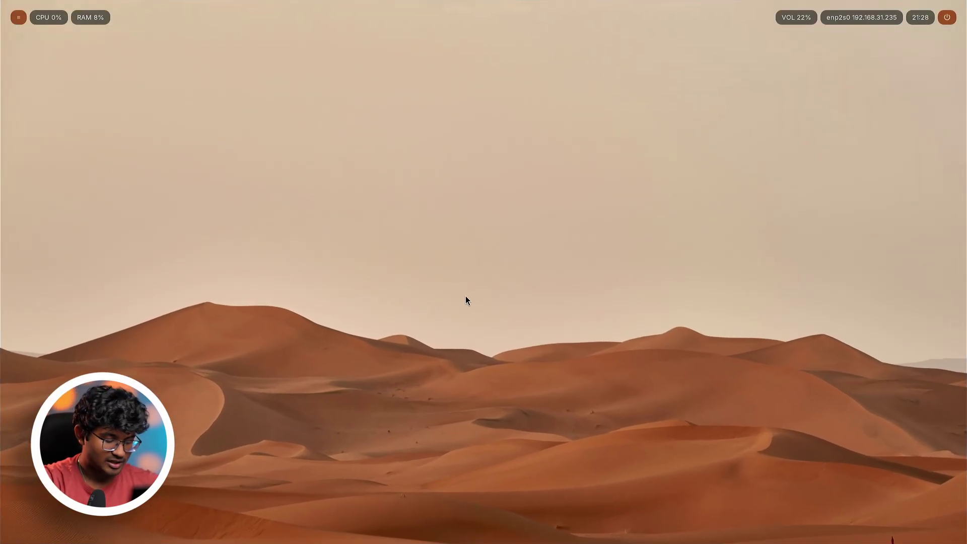
pyautogui.press('super+d')
pyautogui.press('Down')
pyautogui.press('Down')
pyautogui.press('Return')
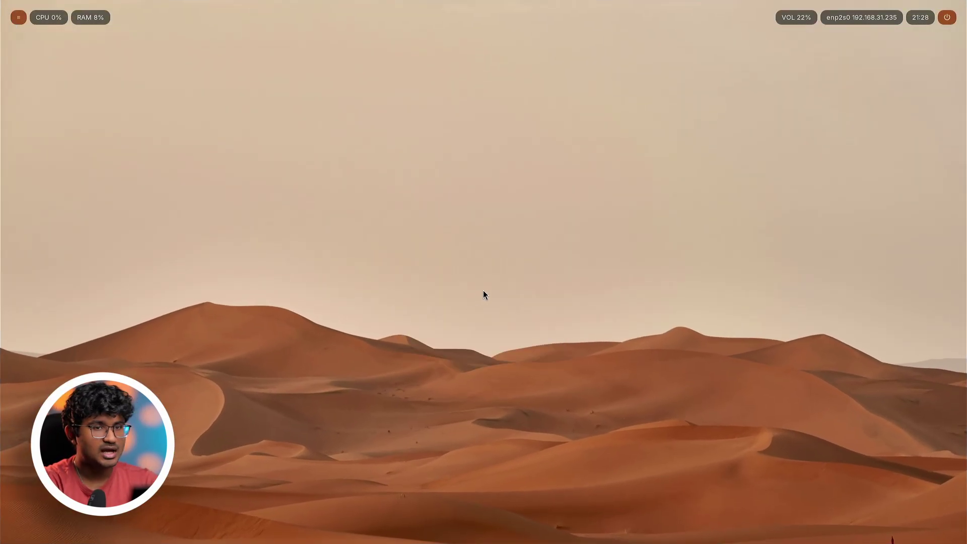
pyautogui.click(251, 69)
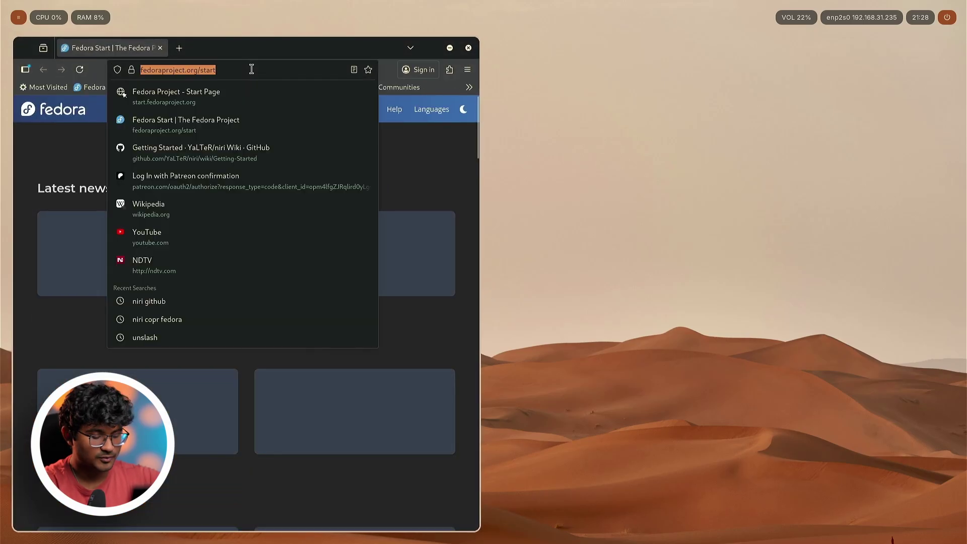
pyautogui.write('niri')
pyautogui.press('Return')
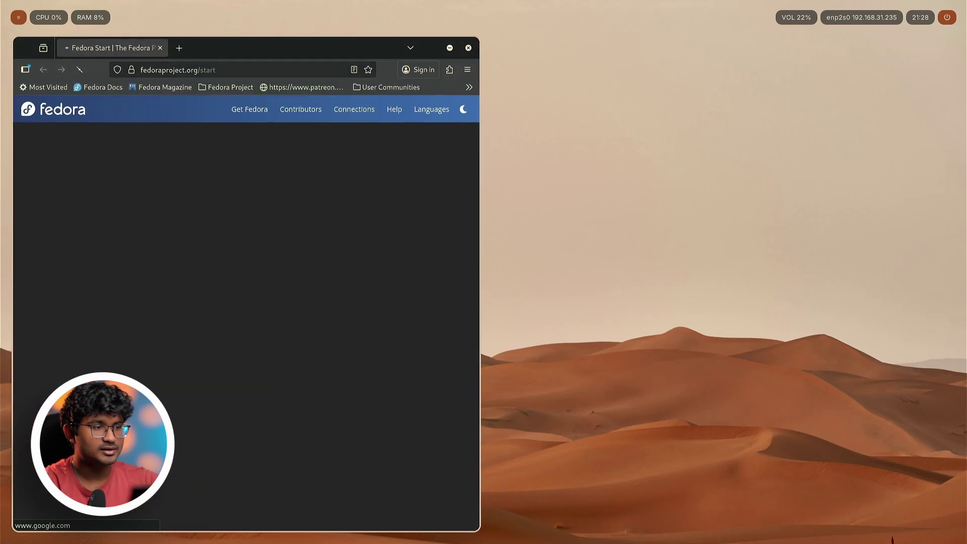
pyautogui.click(68, 260)
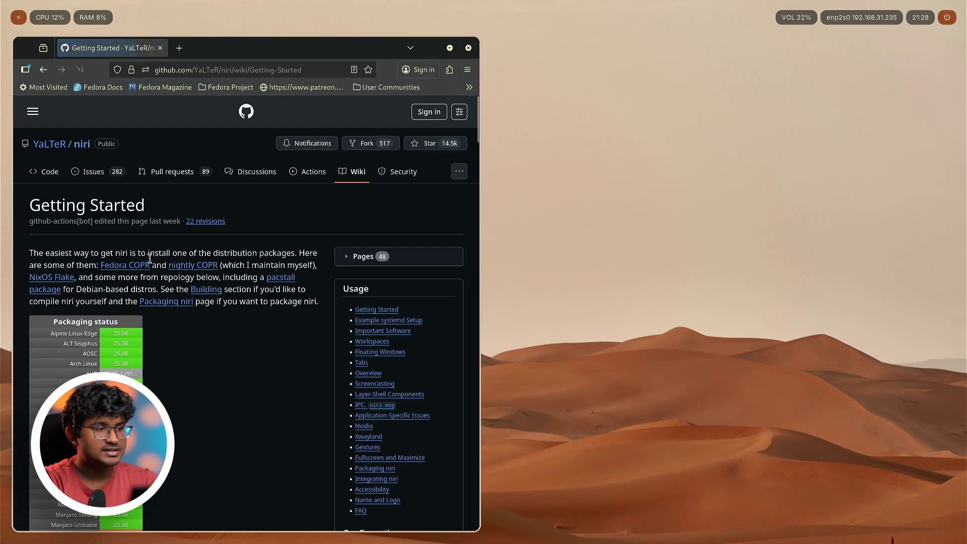
# - Maximize Firefox, read the hotkey and Building sections, then close the browser
pyautogui.scroll(-4, 129, 277)
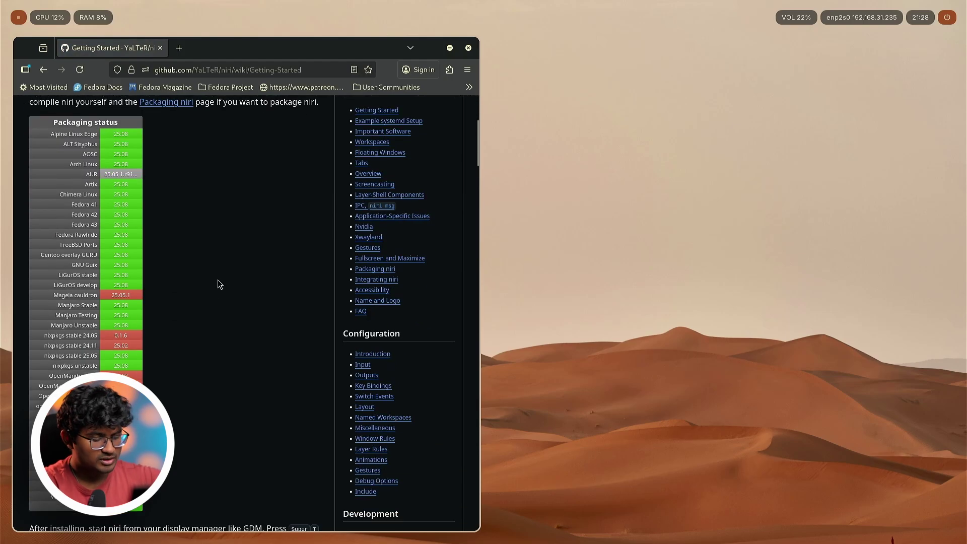
pyautogui.press('super+f')
pyautogui.scroll(2, 260, 208)
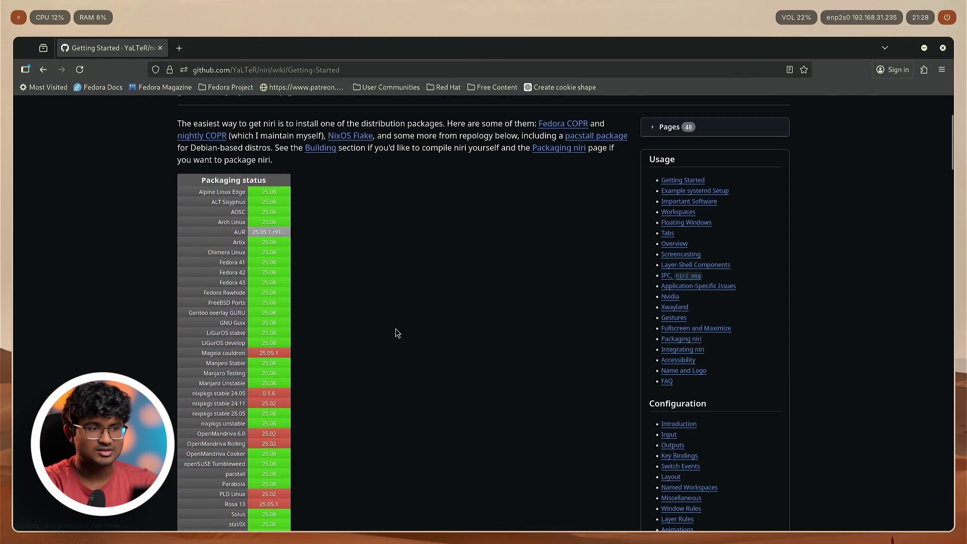
pyautogui.scroll(3, 378, 285)
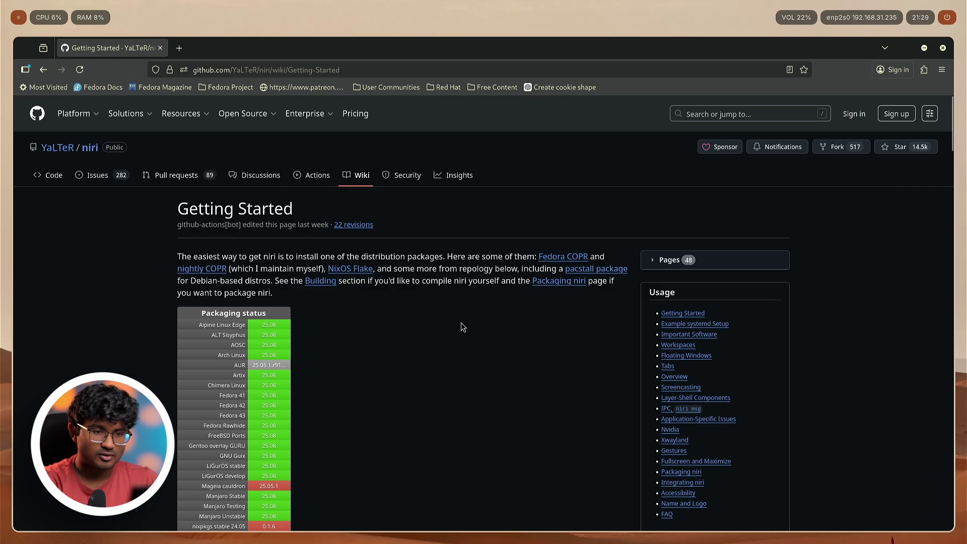
pyautogui.scroll(-6, 473, 322)
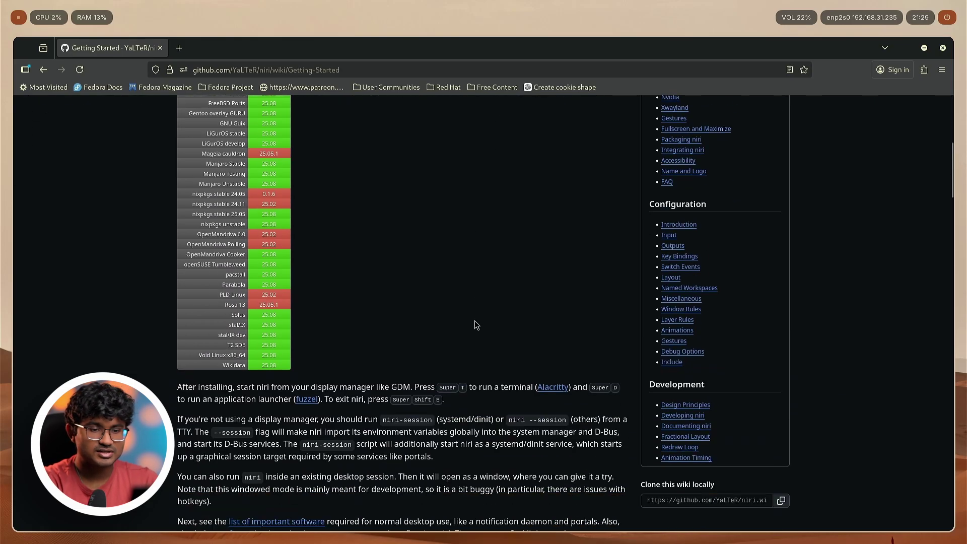
pyautogui.scroll(-8, 475, 321)
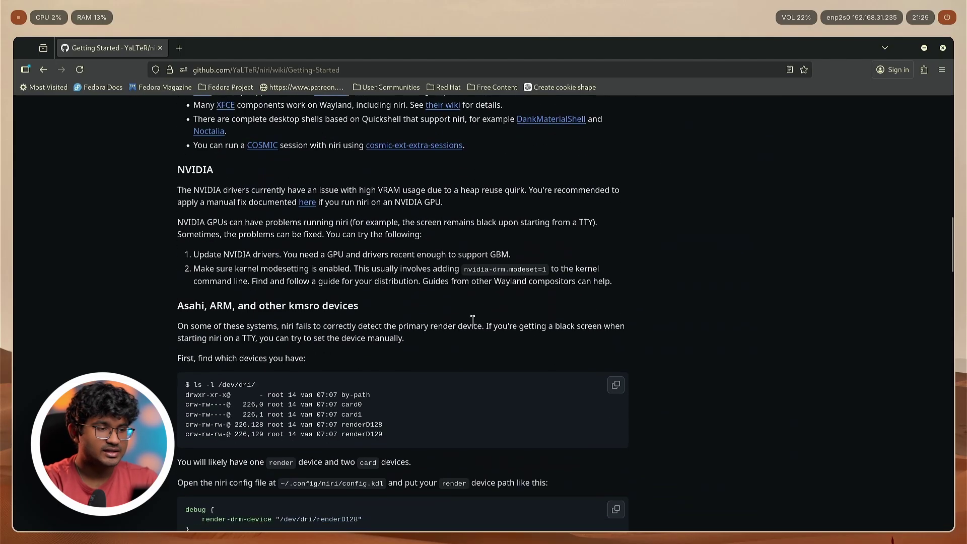
pyautogui.scroll(-6, 432, 302)
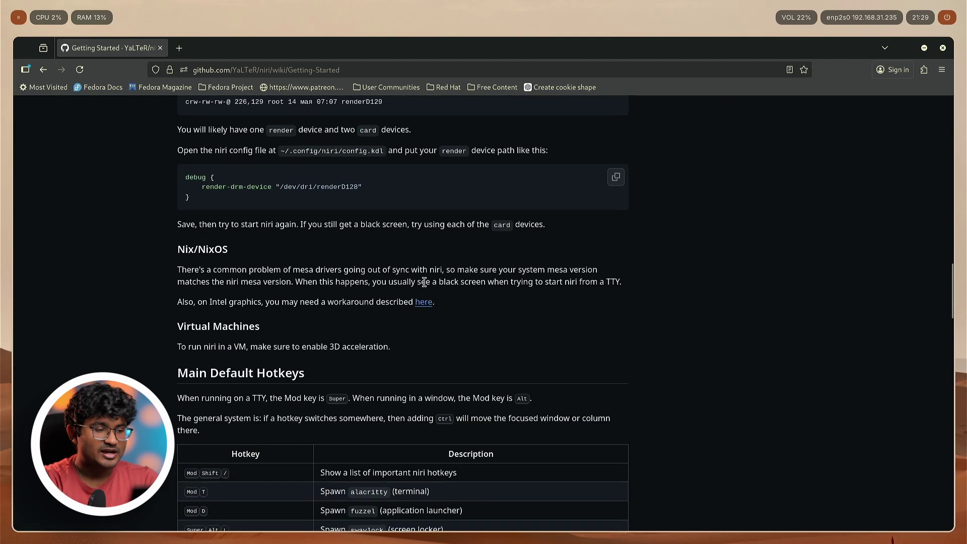
pyautogui.scroll(20, 425, 282)
pyautogui.scroll(-20, 427, 284)
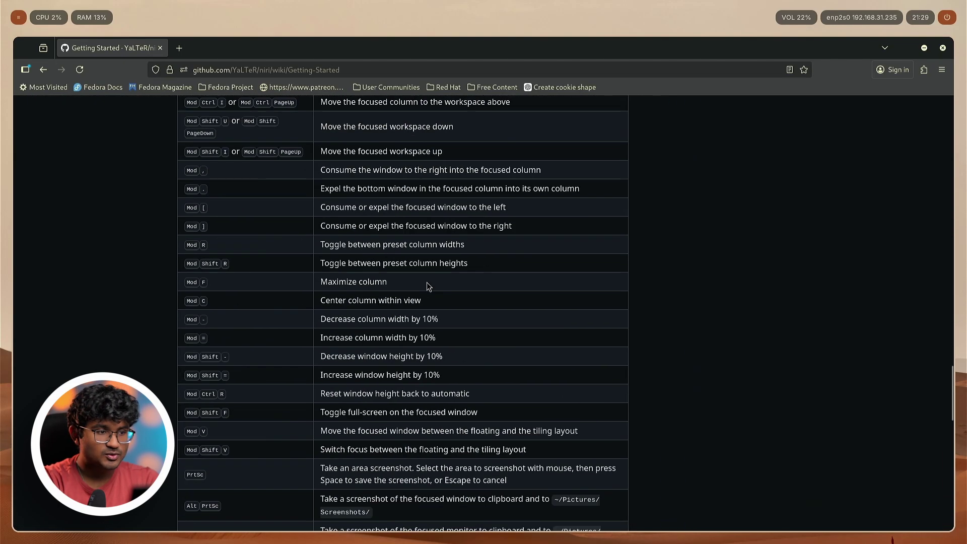
pyautogui.scroll(-14, 427, 282)
pyautogui.scroll(7, 267, 272)
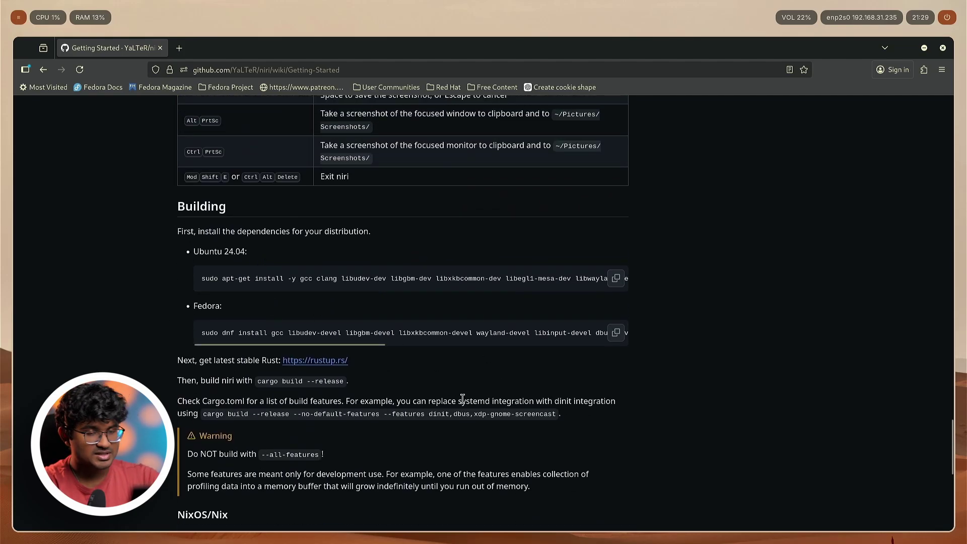
pyautogui.click(942, 48)
pyautogui.press('super+o')
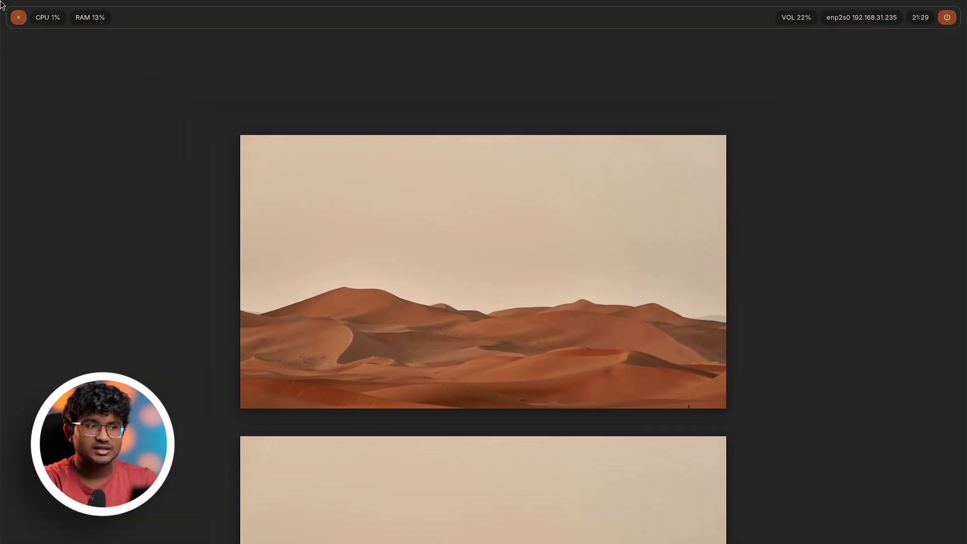
# - Open a console in Downloads/Confex from Files, then close the Files window
pyautogui.click(400, 281)
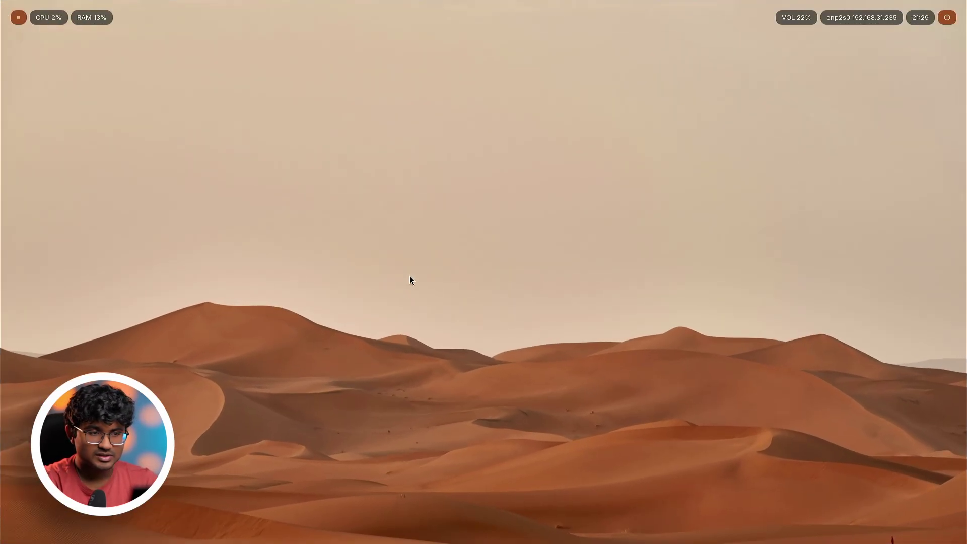
pyautogui.press('super+d')
pyautogui.press('Return')
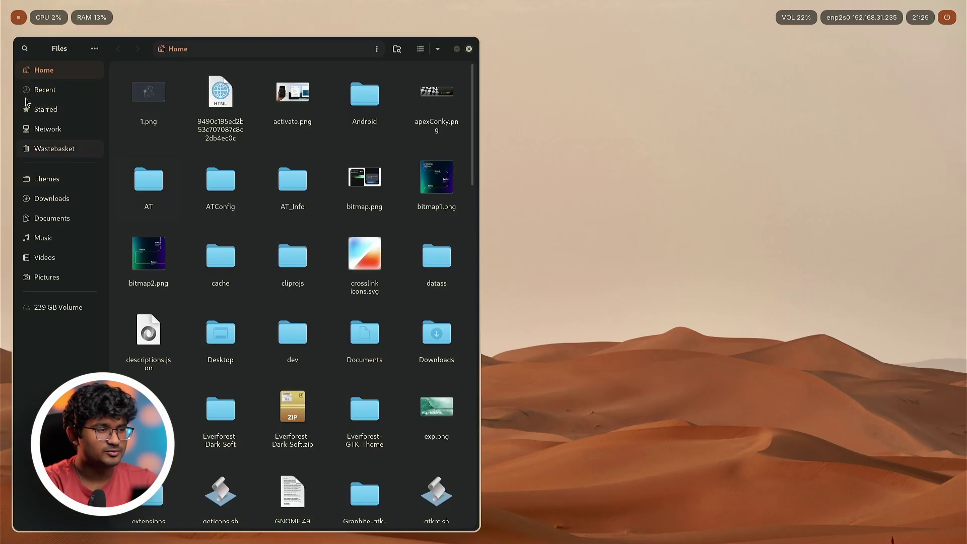
pyautogui.click(73, 200)
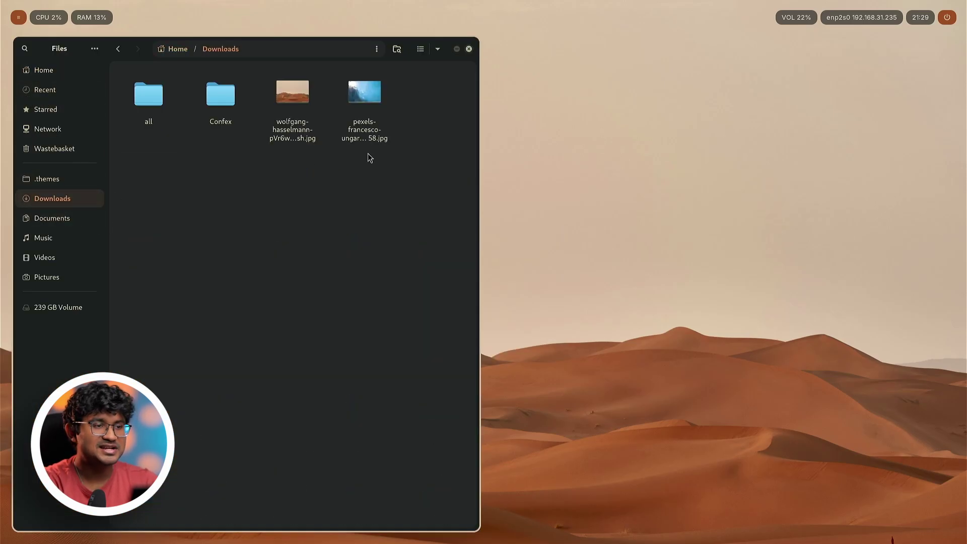
pyautogui.doubleClick(207, 123)
pyautogui.rightClick(252, 204)
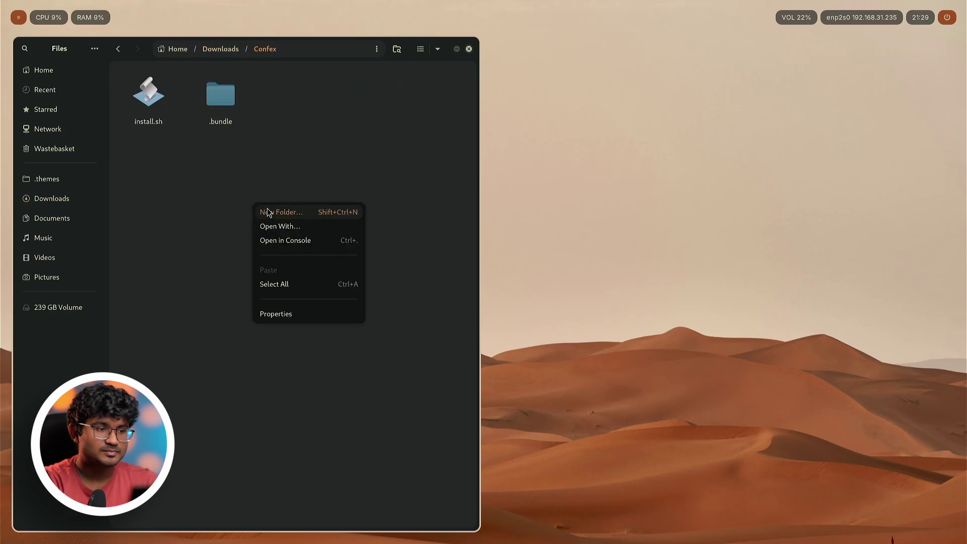
pyautogui.press('Down')
pyautogui.press('Down')
pyautogui.press('Return')
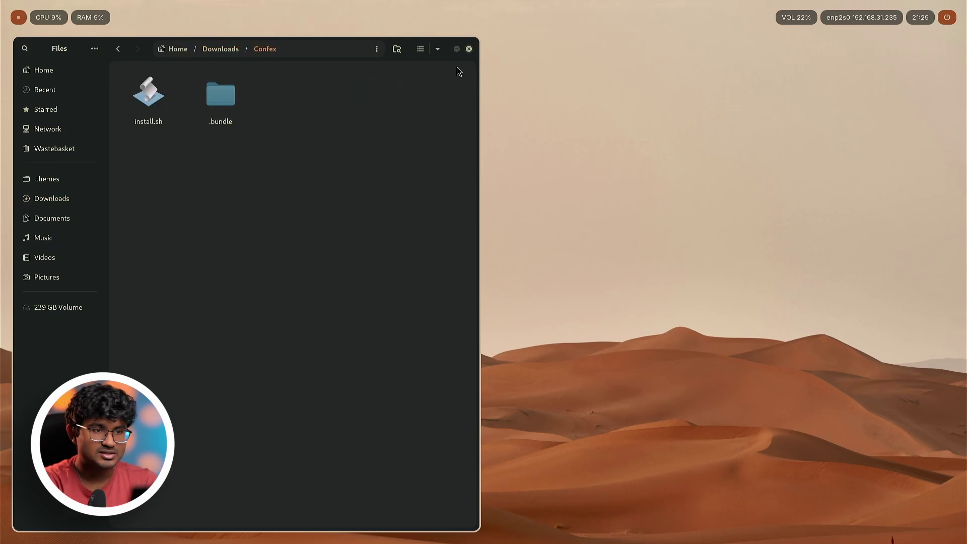
pyautogui.click(468, 48)
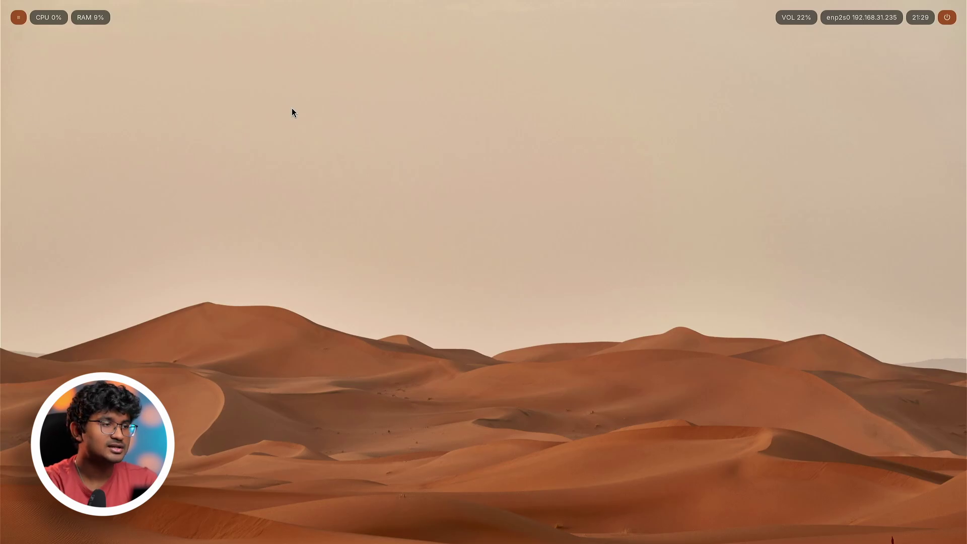
# - Bring up the app launcher listing Files, Firefox, Confex and Terminal with Mod+D
pyautogui.press('super+d')
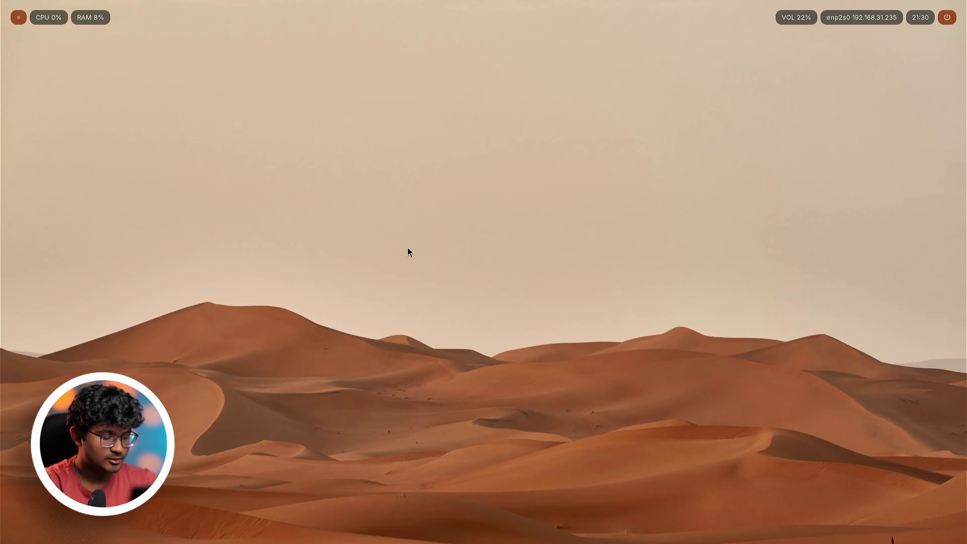
pyautogui.press('super+r')
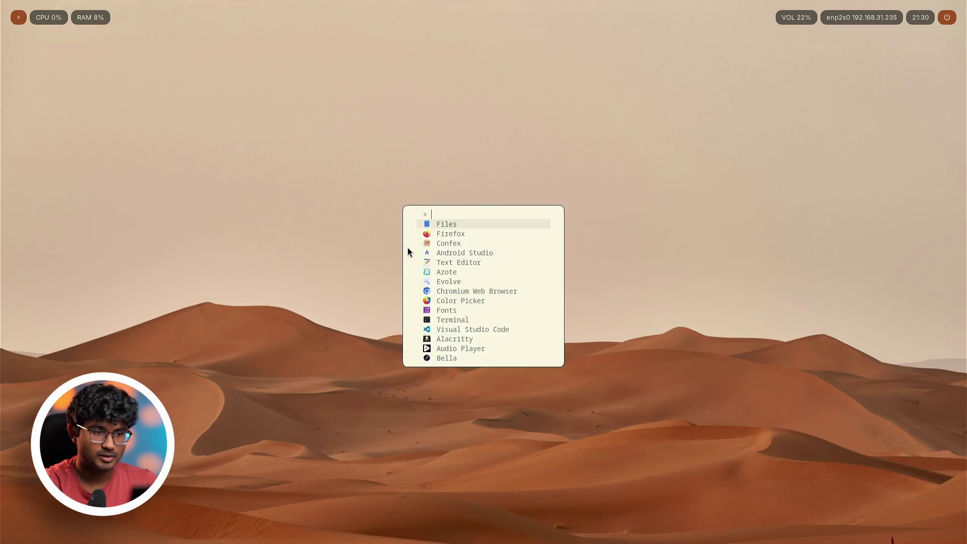
# - Launch Confex and start a new project named 'config'
pyautogui.press('Down')
pyautogui.press('Down')
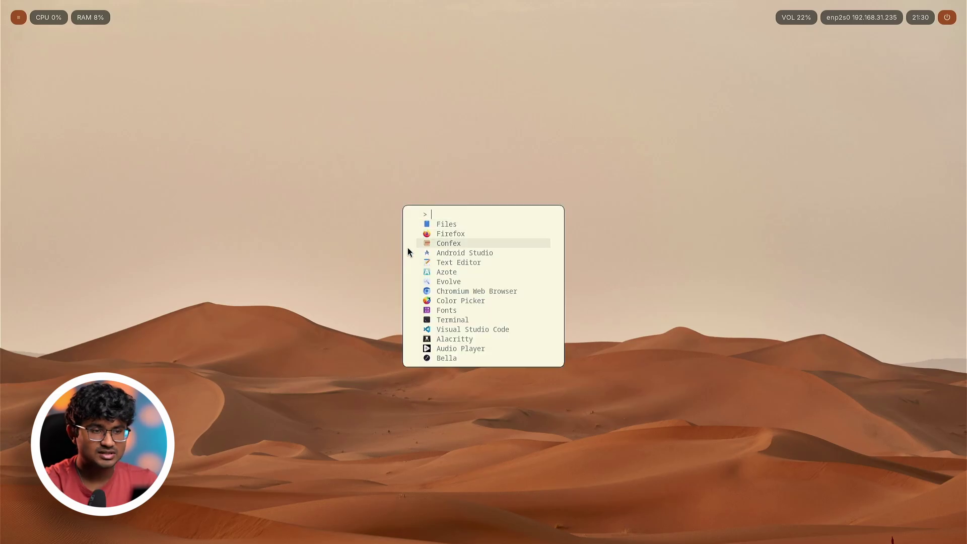
pyautogui.press('Return')
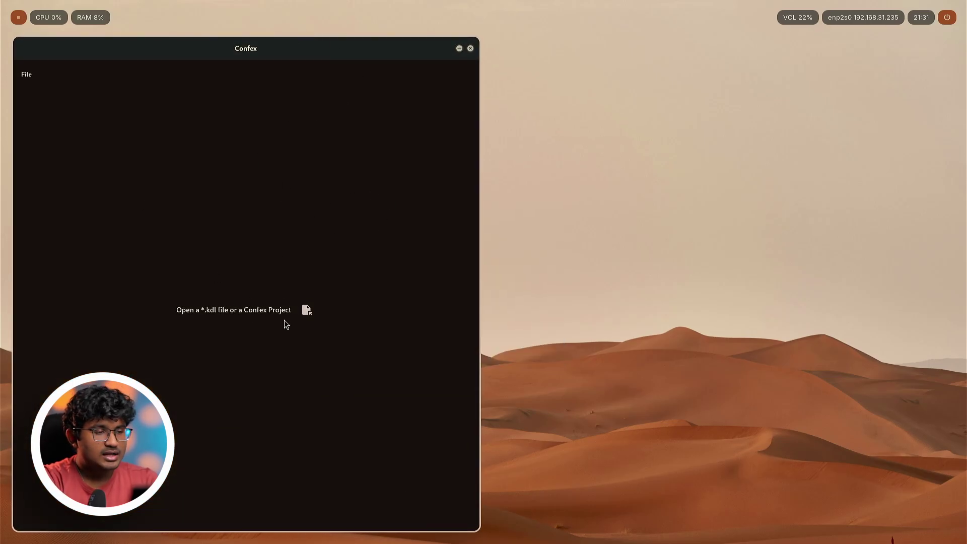
pyautogui.click(31, 75)
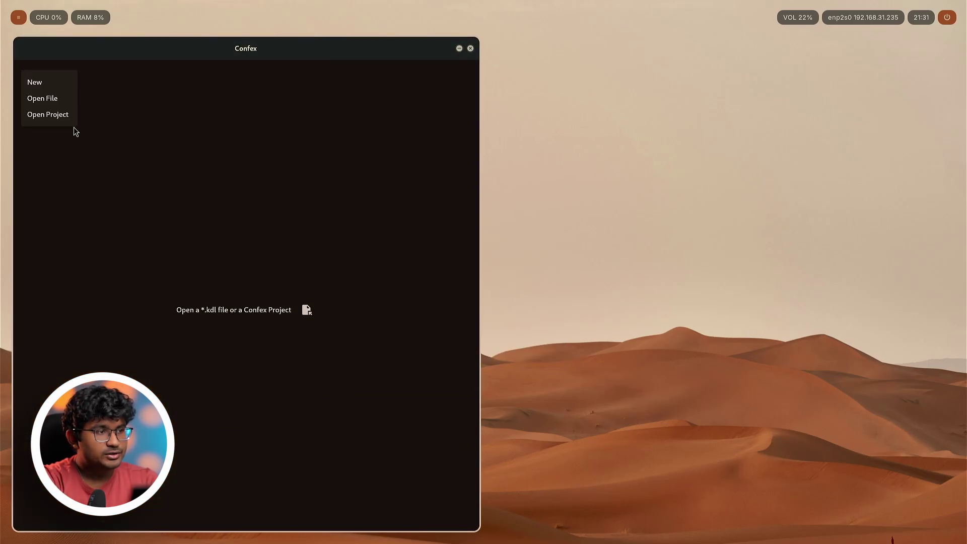
pyautogui.click(36, 81)
pyautogui.write('config')
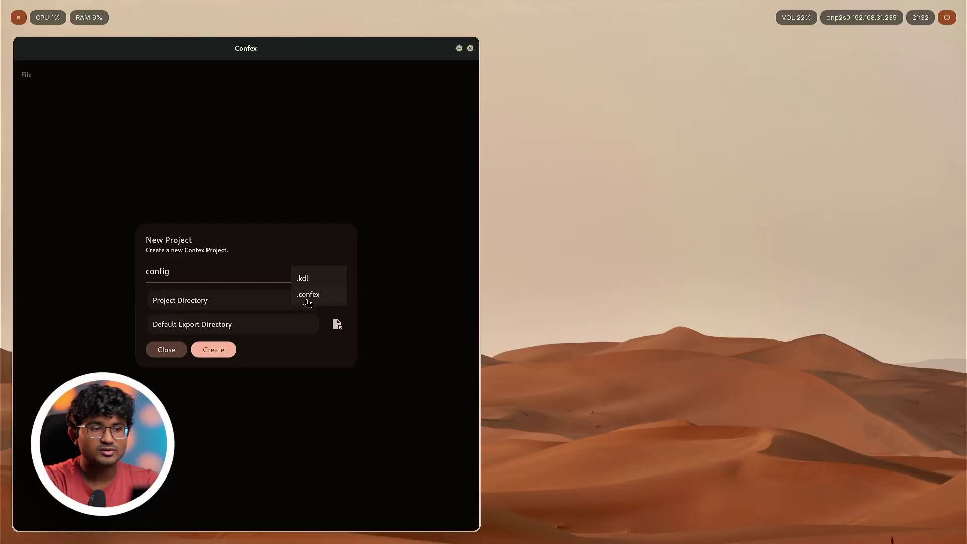
# - Keep the .kdl format and set the project directory to a new ~/Downloads/kdlprj folder
pyautogui.click(255, 259)
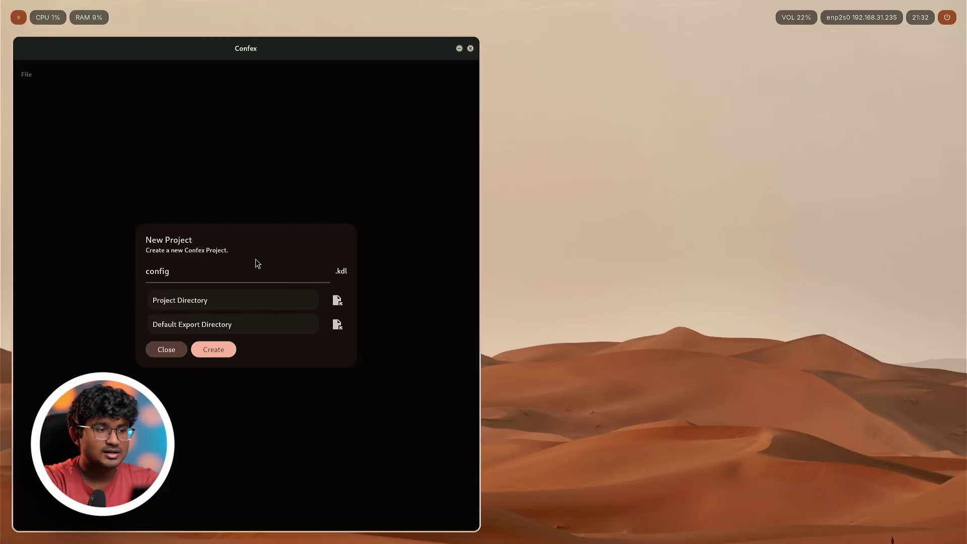
pyautogui.click(339, 302)
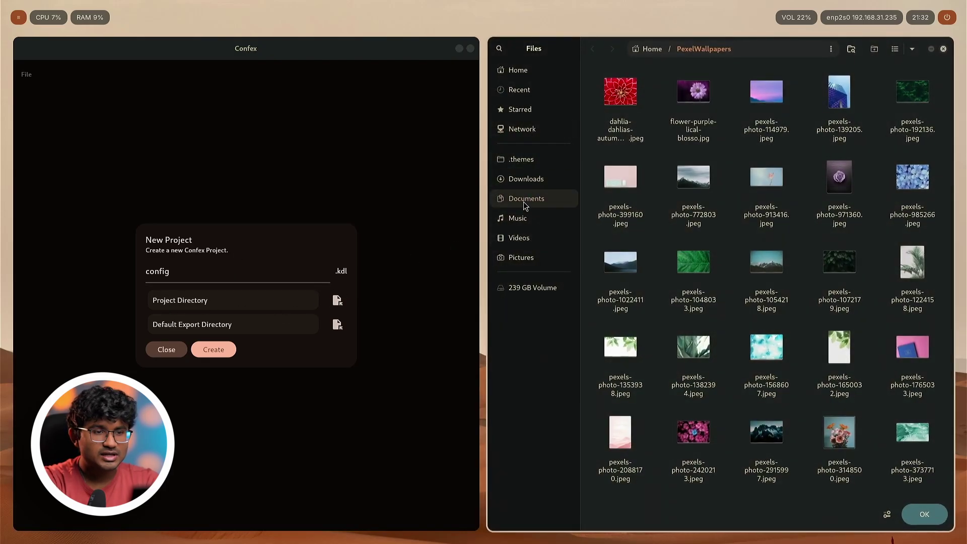
pyautogui.click(526, 181)
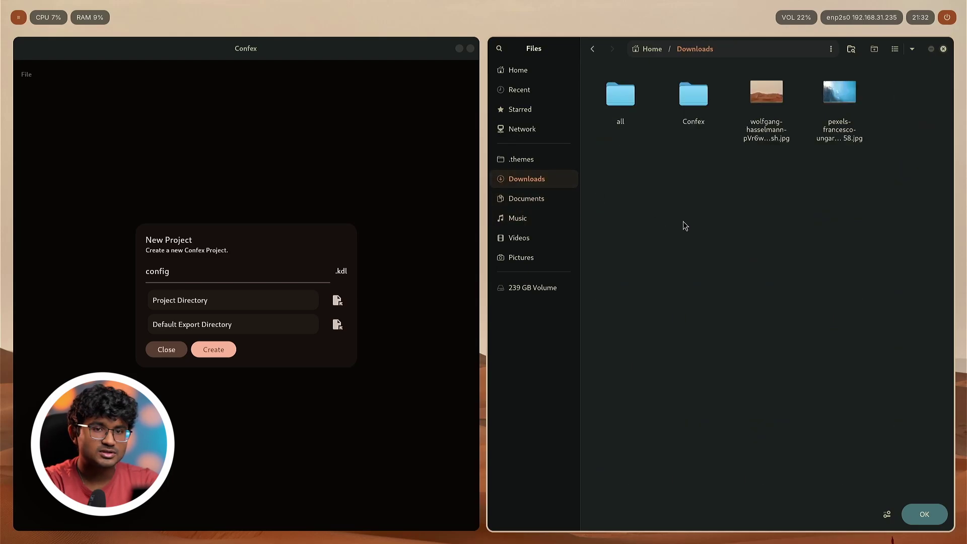
pyautogui.click(875, 49)
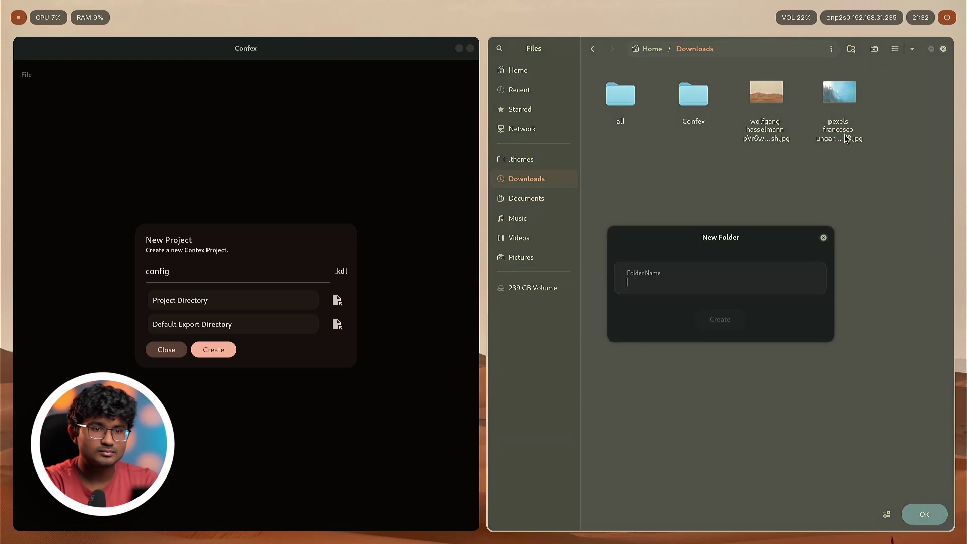
pyautogui.write('kdlprj')
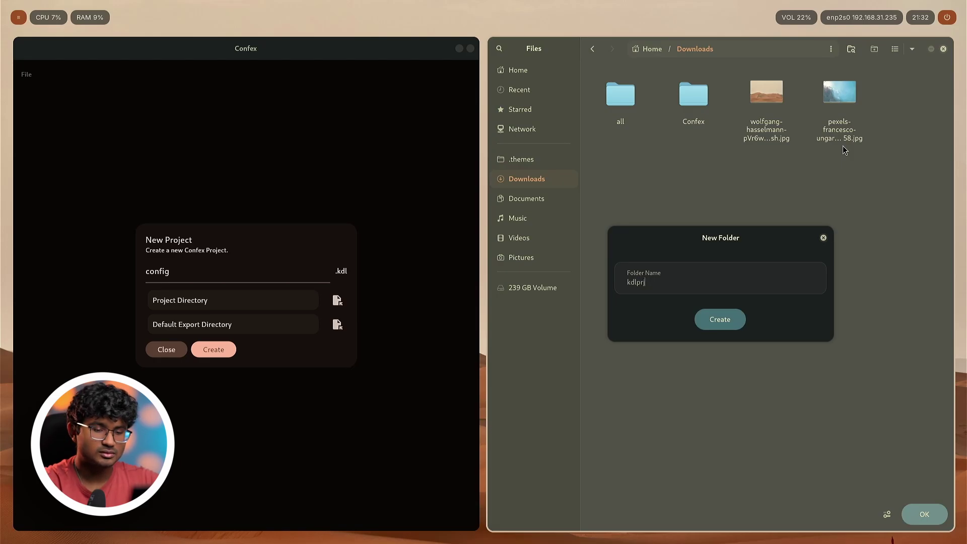
pyautogui.press('Return')
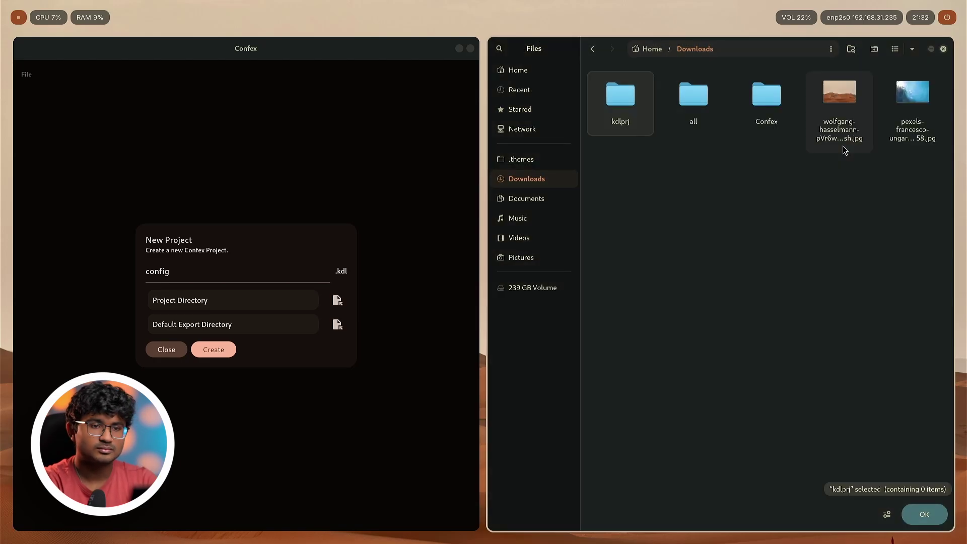
pyautogui.doubleClick(614, 126)
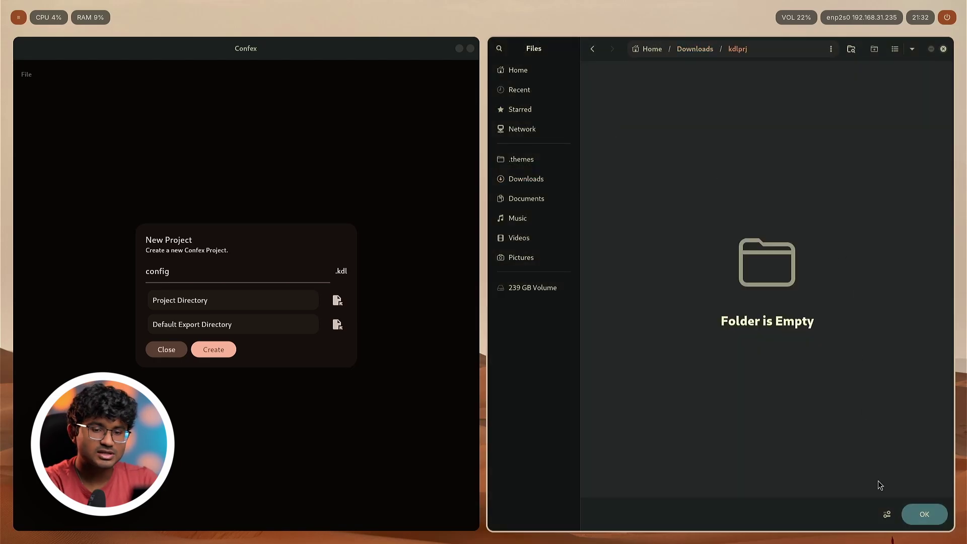
pyautogui.click(923, 513)
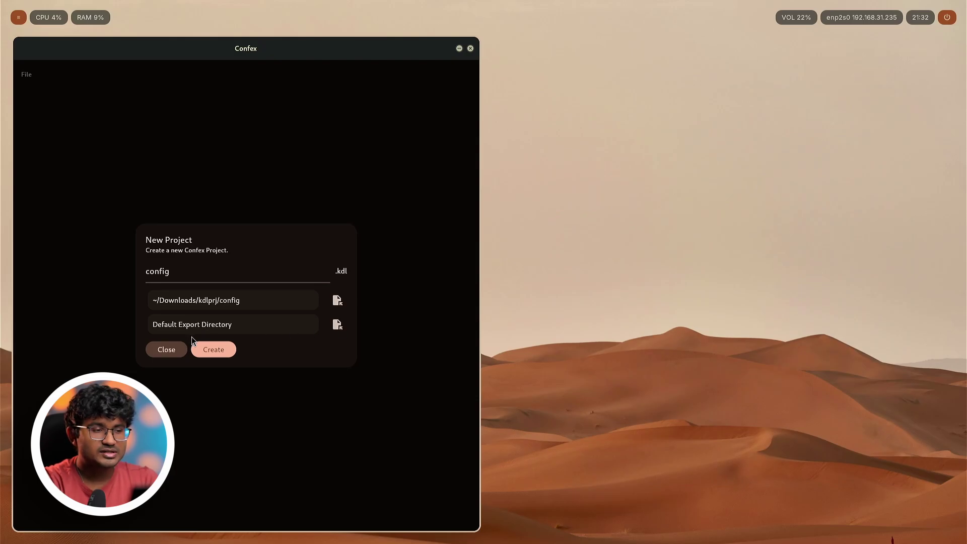
# - Create the config project and look at the preview window's border and gap settings
pyautogui.click(214, 349)
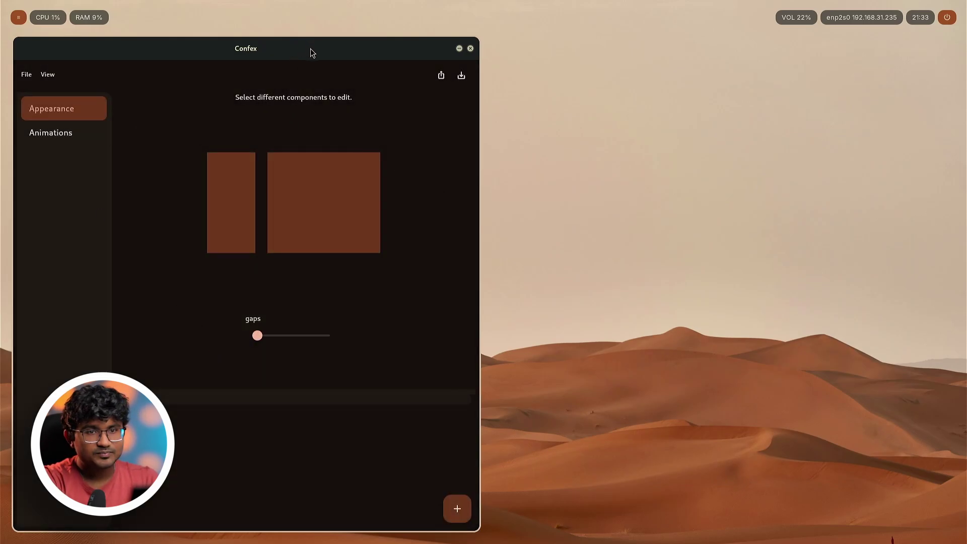
pyautogui.moveTo(309, 50); pyautogui.dragTo(772, 55)
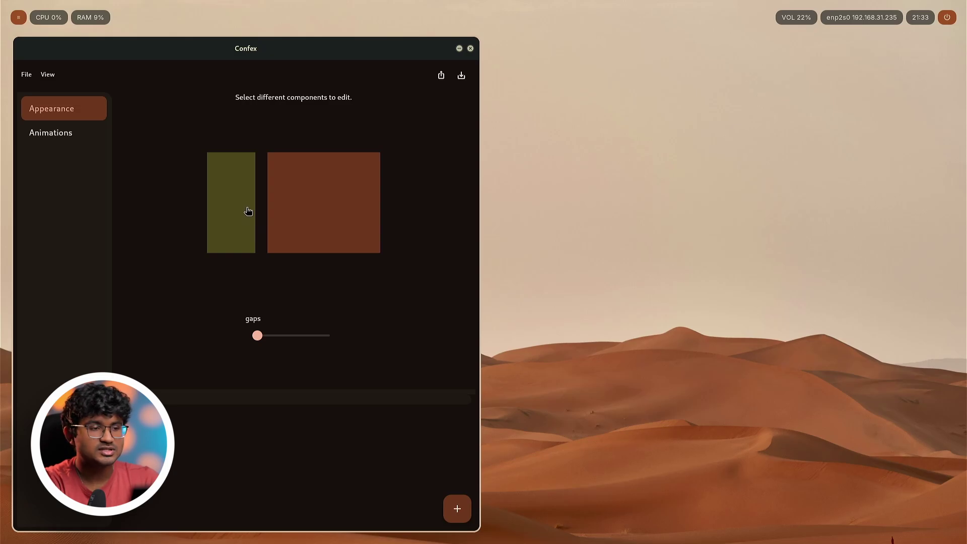
pyautogui.click(248, 211)
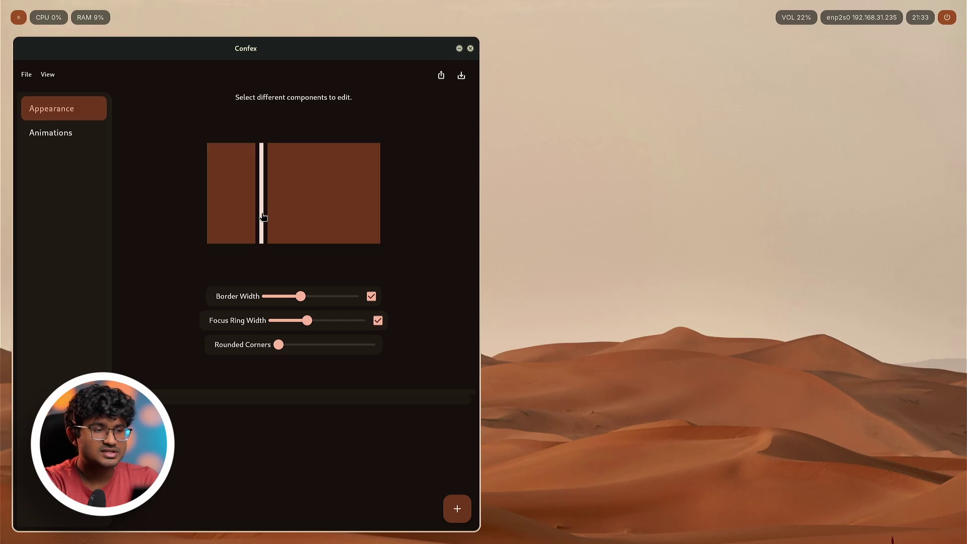
pyautogui.click(262, 211)
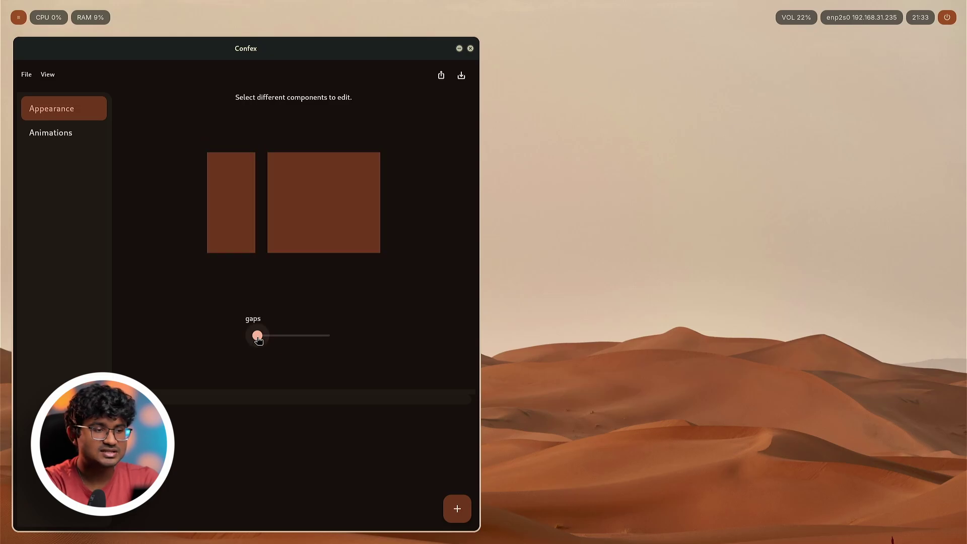
# - Return to the window border settings and show its Add Color options
pyautogui.click(247, 198)
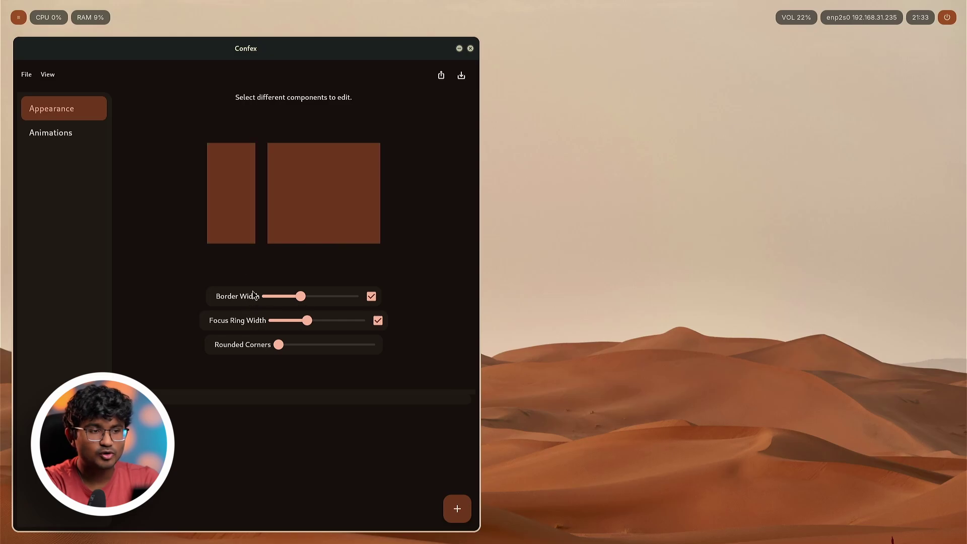
pyautogui.scroll(3, 251, 201)
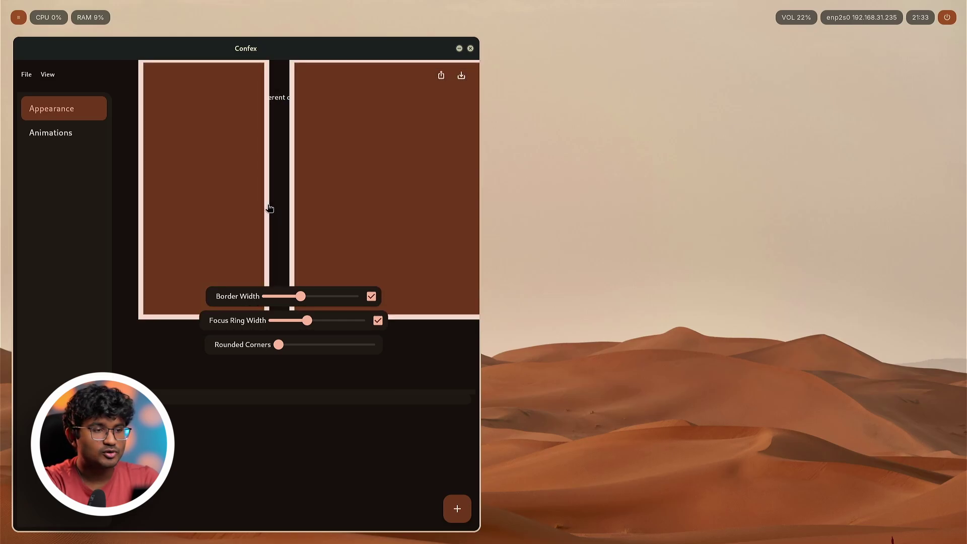
pyautogui.click(269, 208)
pyautogui.scroll(-3, 269, 208)
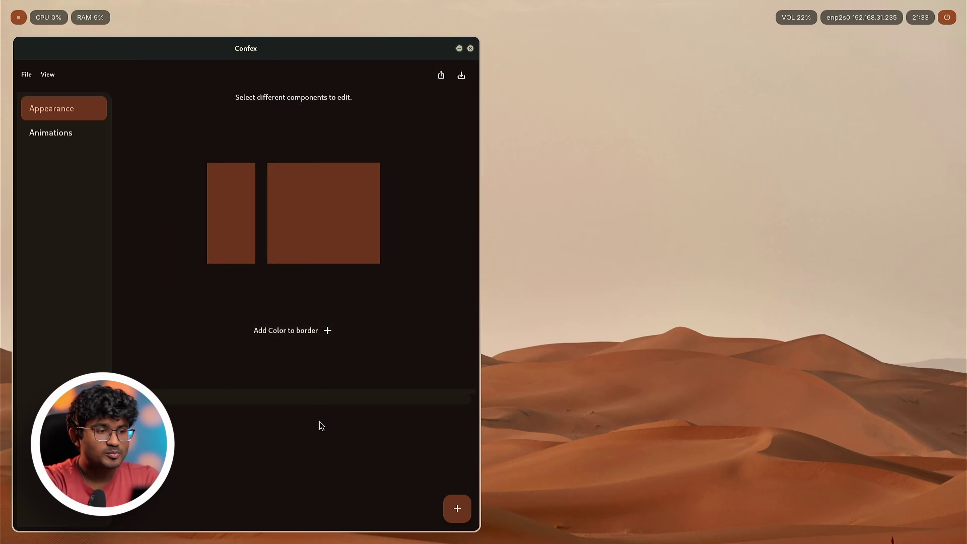
# - Add a peach active-color to the border and export over ~/.config/niri/config.kdl
pyautogui.click(286, 332)
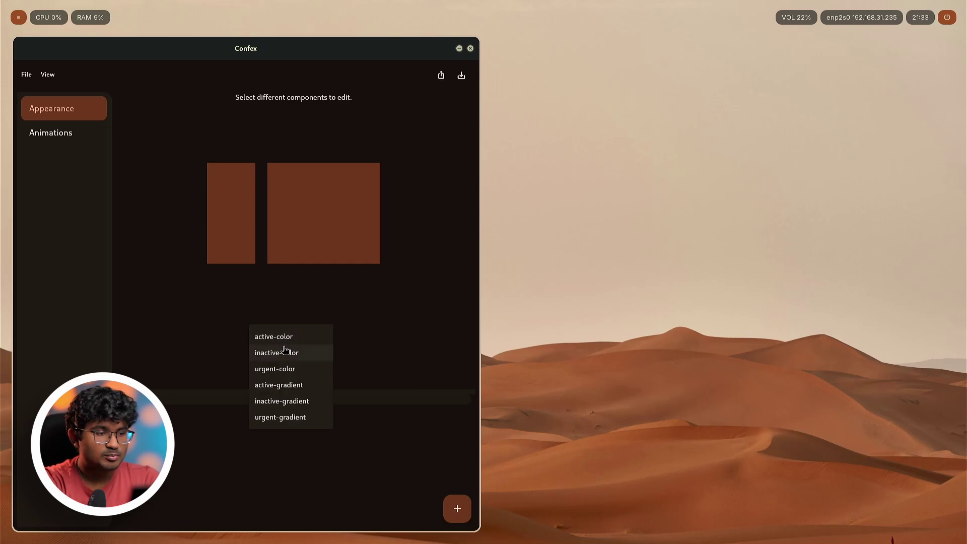
pyautogui.click(279, 337)
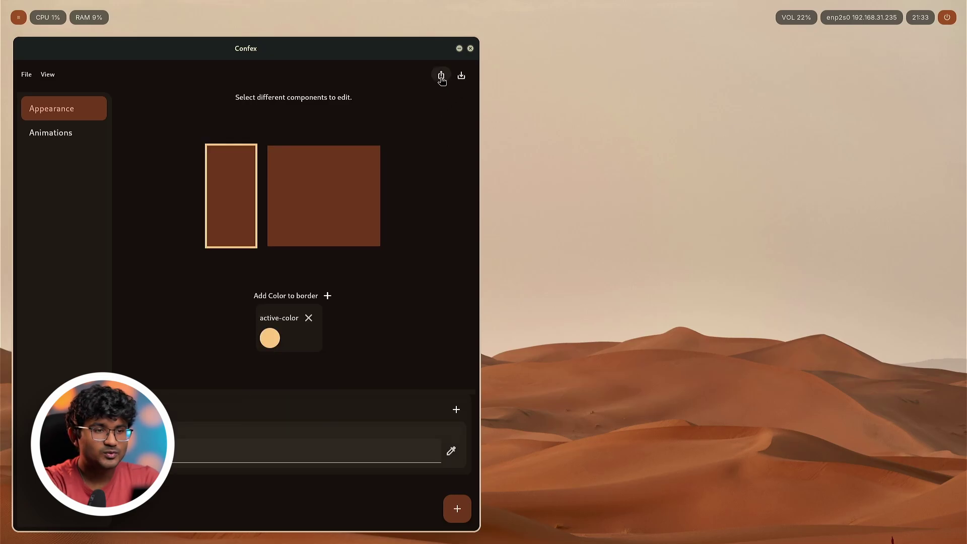
pyautogui.click(441, 77)
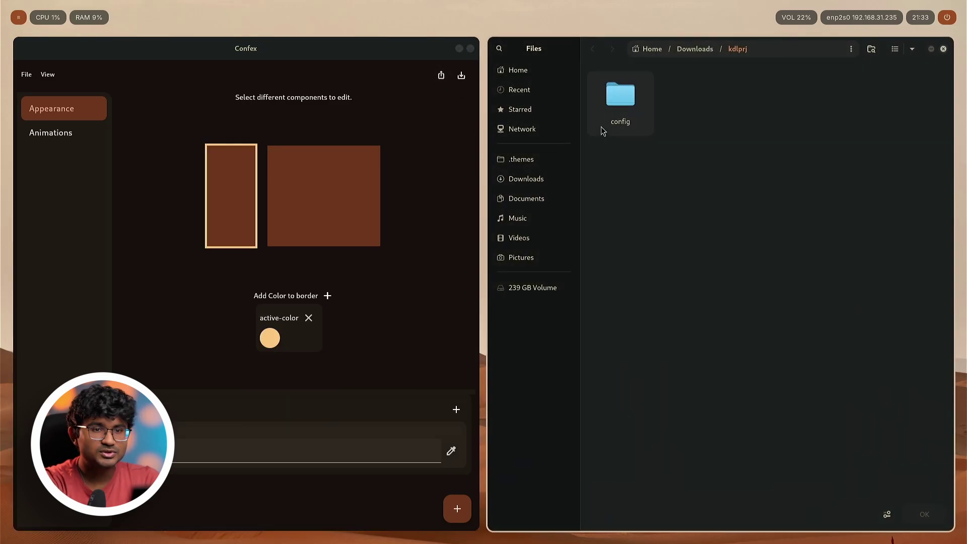
pyautogui.click(524, 71)
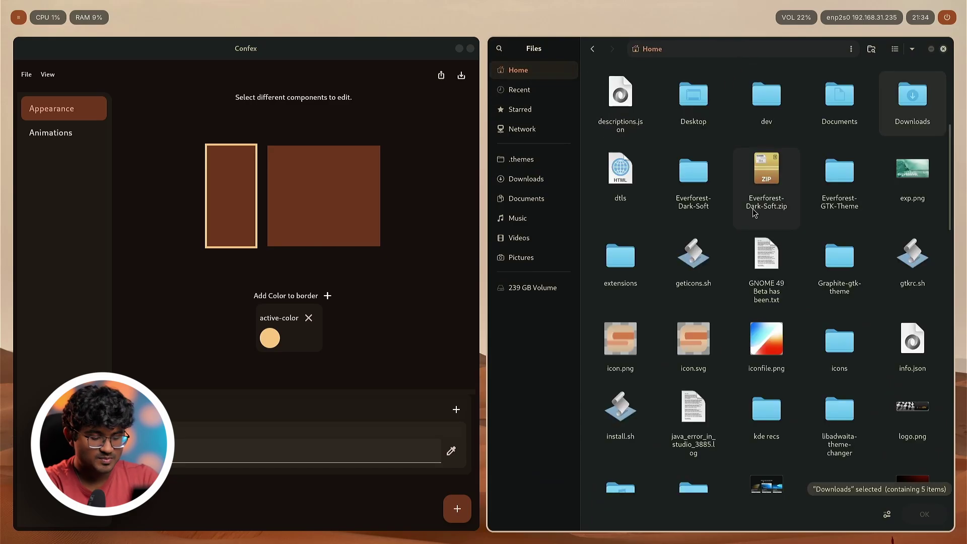
pyautogui.hotkey('ctrl', 'f')
pyautogui.write('niri')
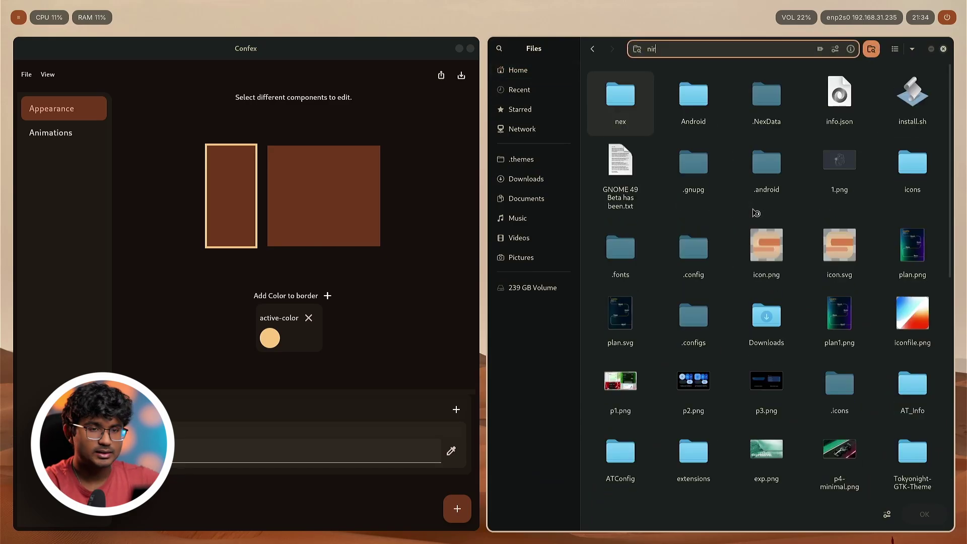
pyautogui.doubleClick(641, 131)
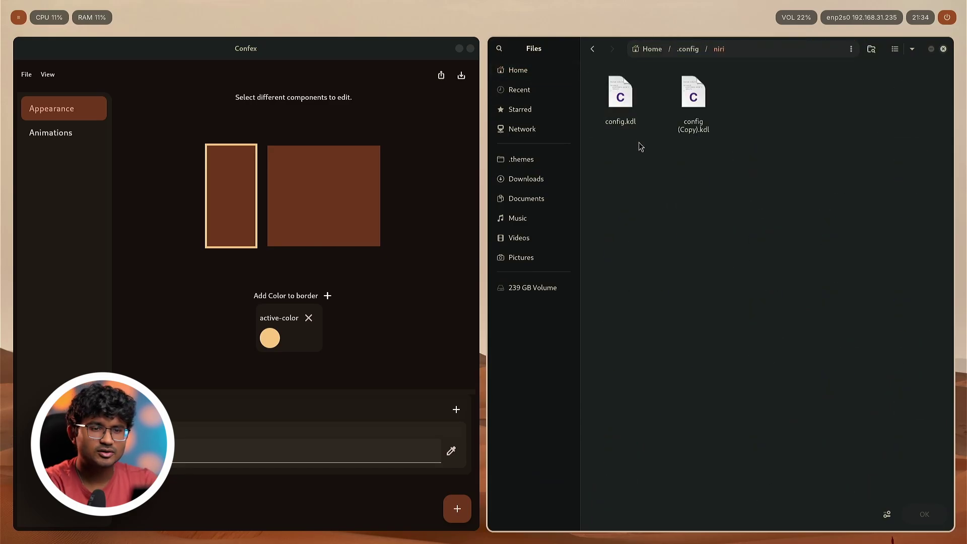
pyautogui.click(621, 117)
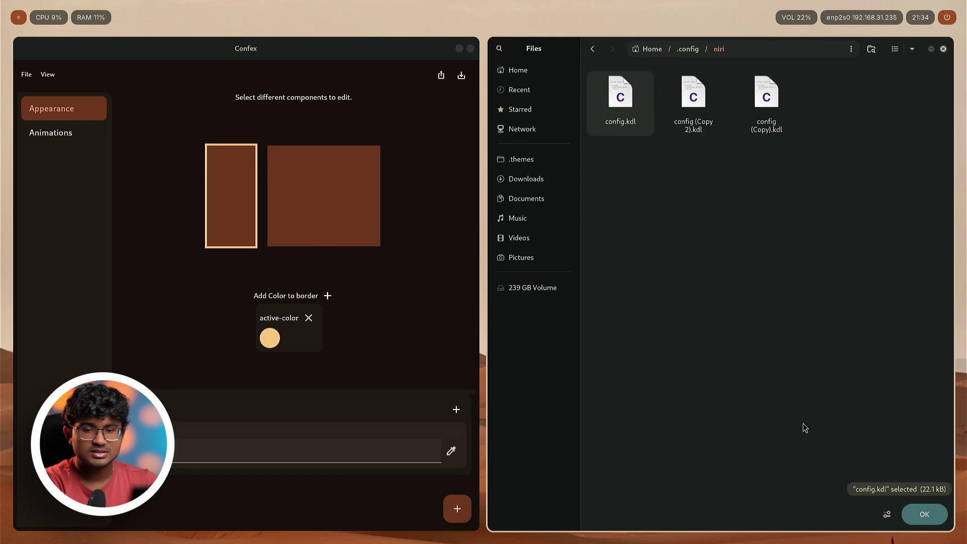
pyautogui.click(931, 515)
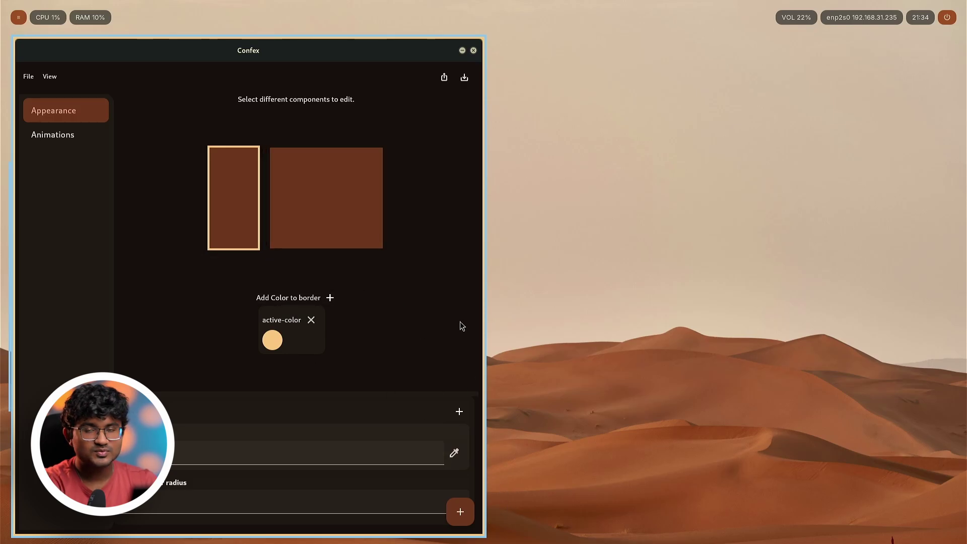
# - Add a center-focused-column component and edit its value in the settings list
pyautogui.click(460, 511)
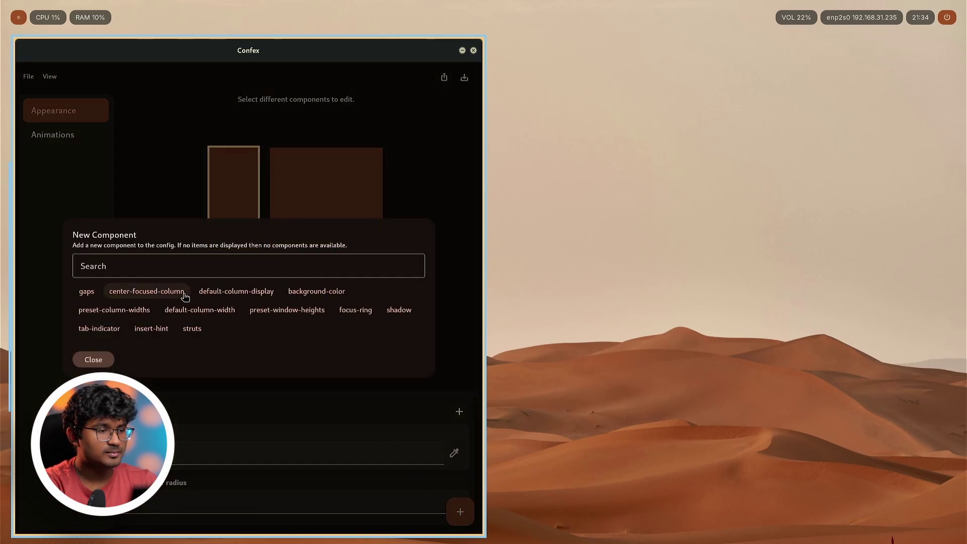
pyautogui.click(157, 292)
pyautogui.scroll(-2, 231, 475)
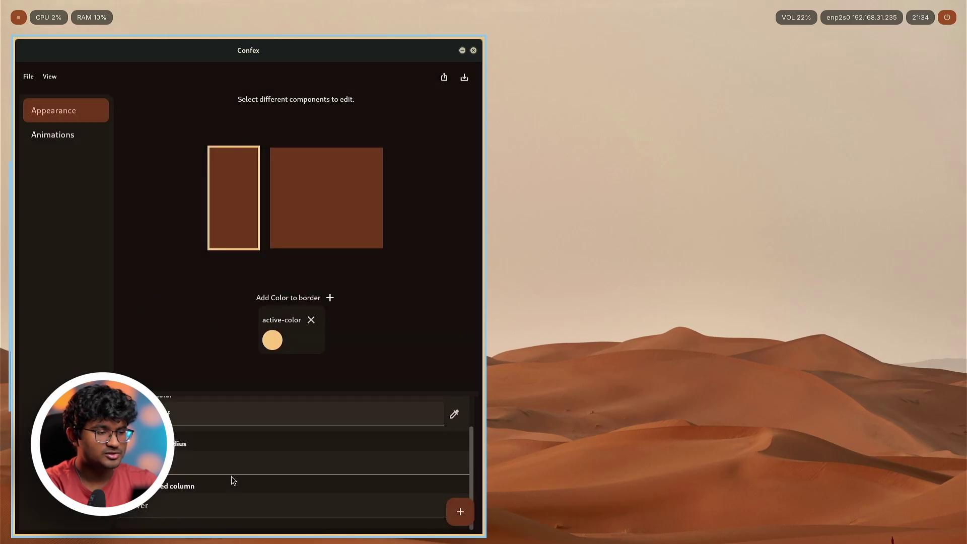
pyautogui.click(140, 512)
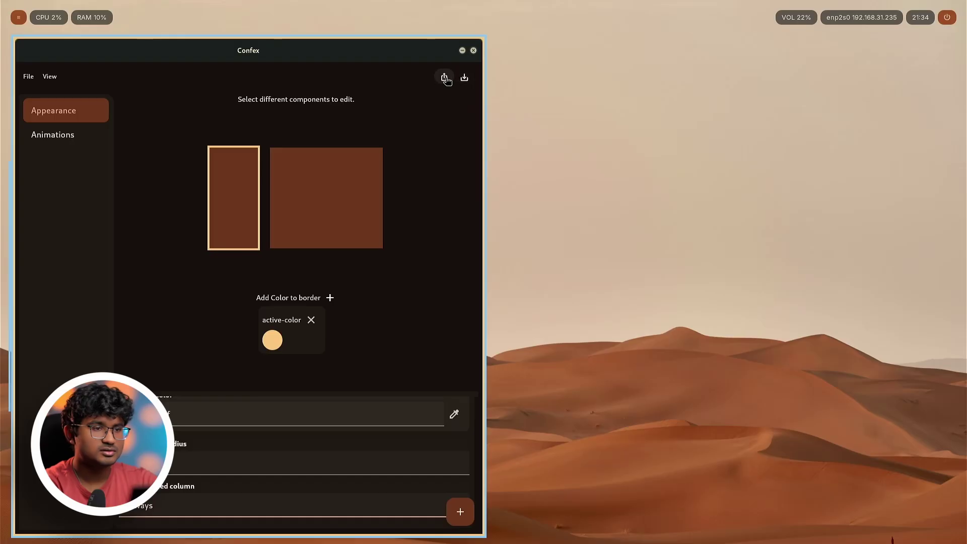
pyautogui.scroll(1, 449, 492)
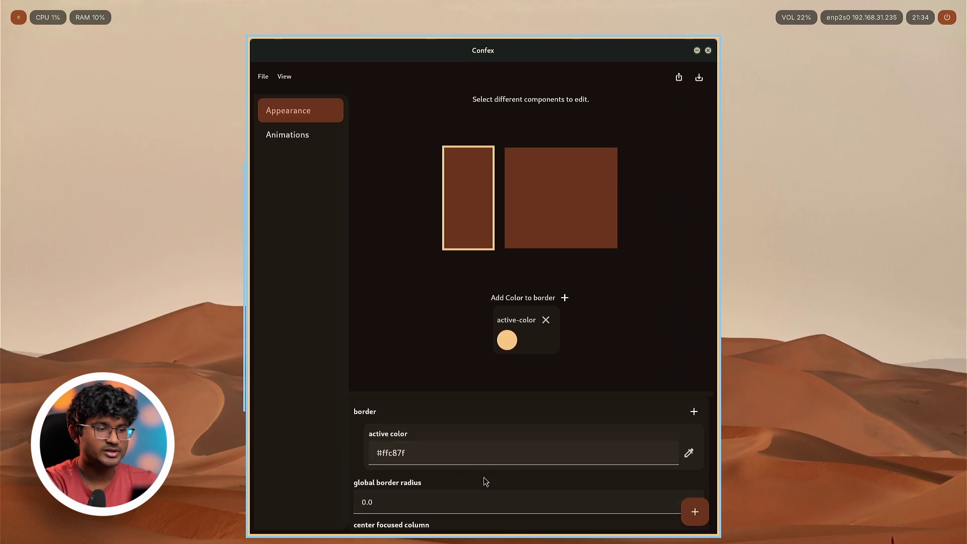
# - Turn off the focus ring, keeping the peach border, and collapse the settings list
pyautogui.click(602, 329)
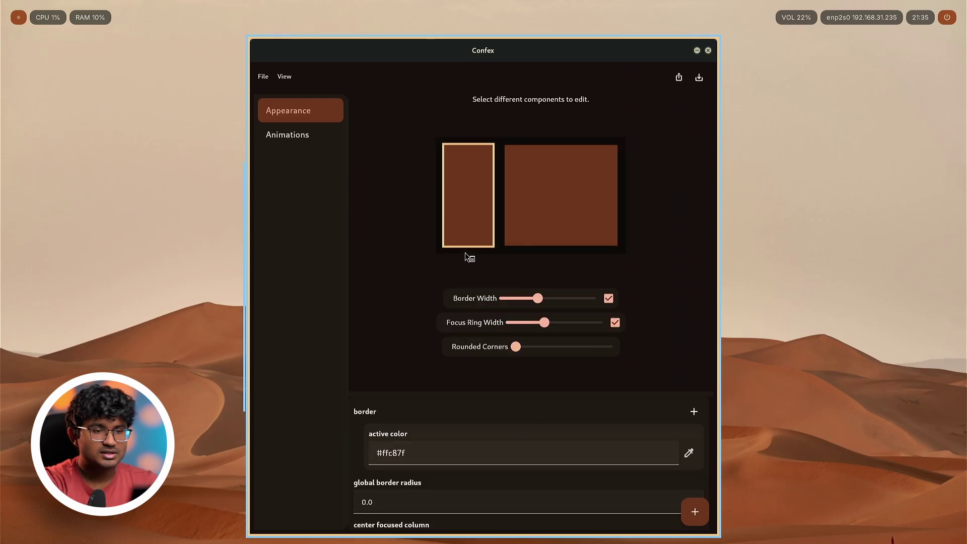
pyautogui.click(500, 212)
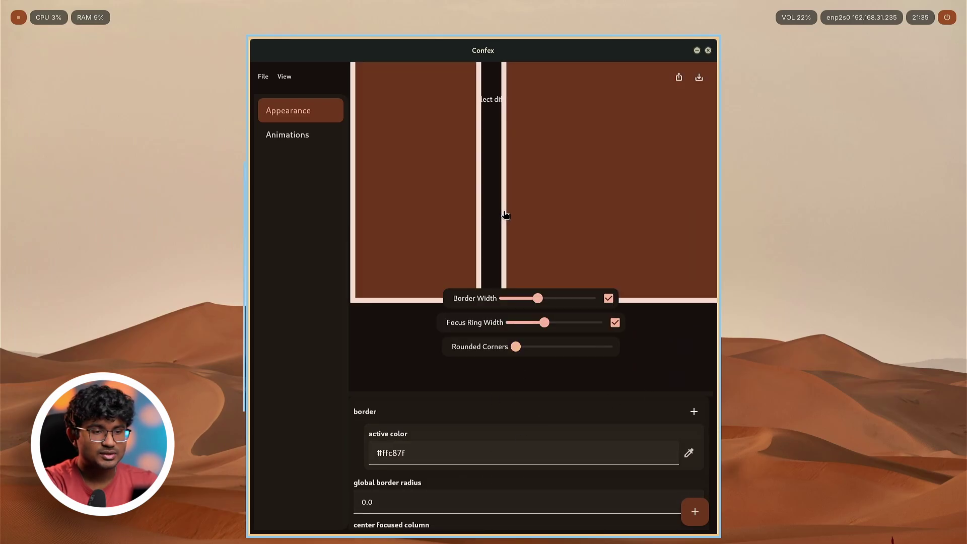
pyautogui.click(483, 220)
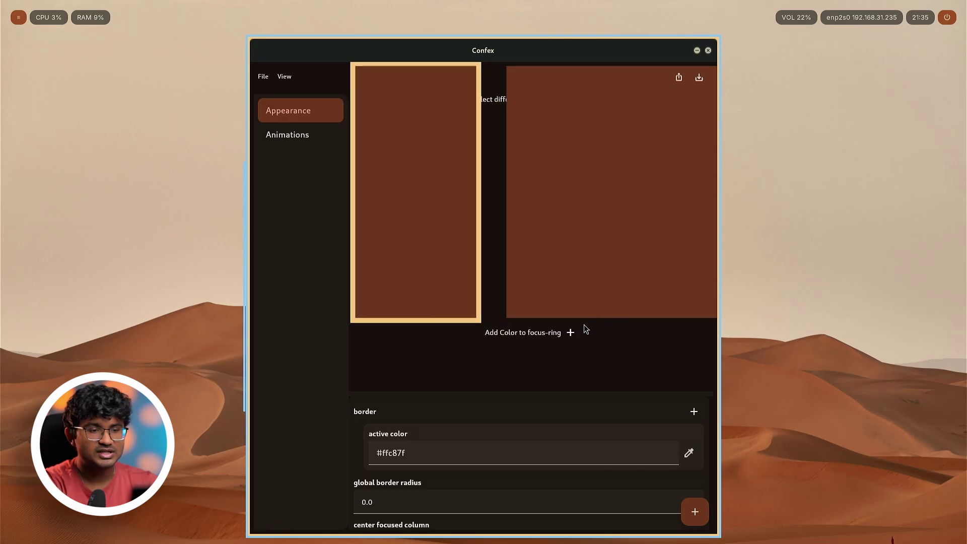
pyautogui.click(490, 260)
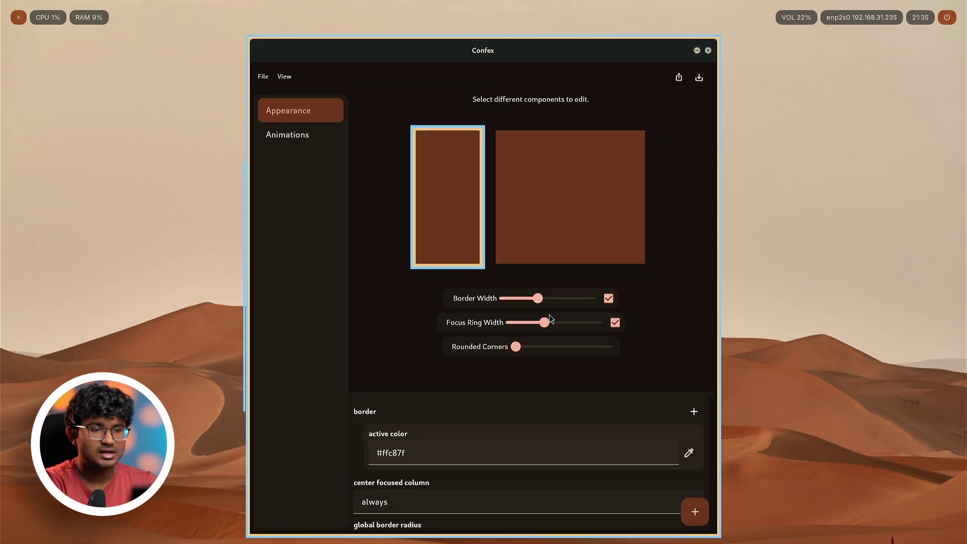
pyautogui.click(609, 324)
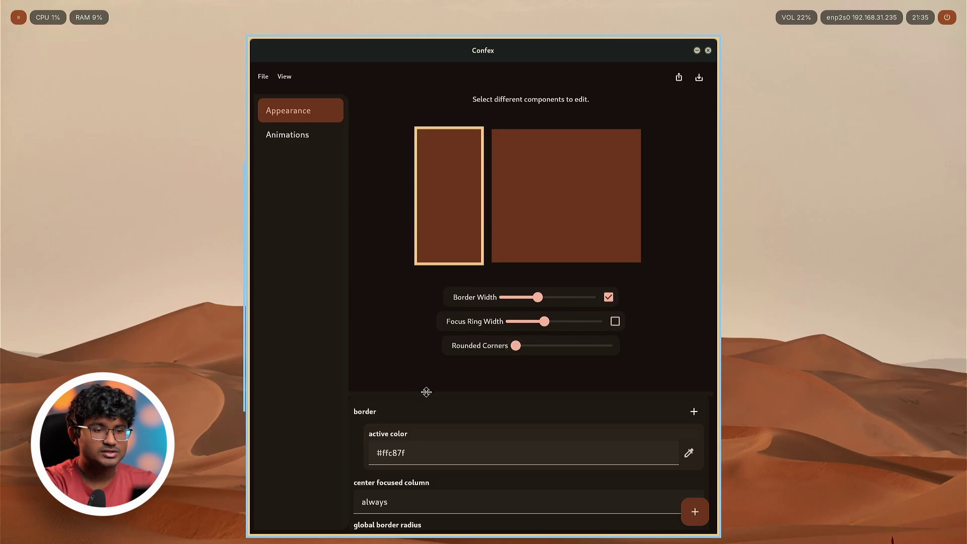
pyautogui.moveTo(426, 392); pyautogui.dragTo(632, 460)
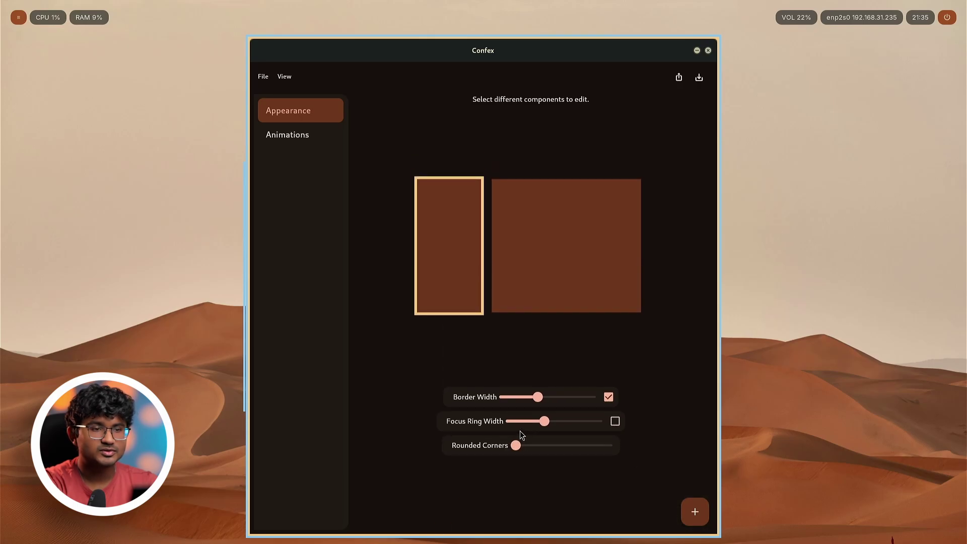
# - Raise the Rounded Corners slider and widen the gaps slider between the two window previews
pyautogui.moveTo(514, 445); pyautogui.dragTo(560, 446)
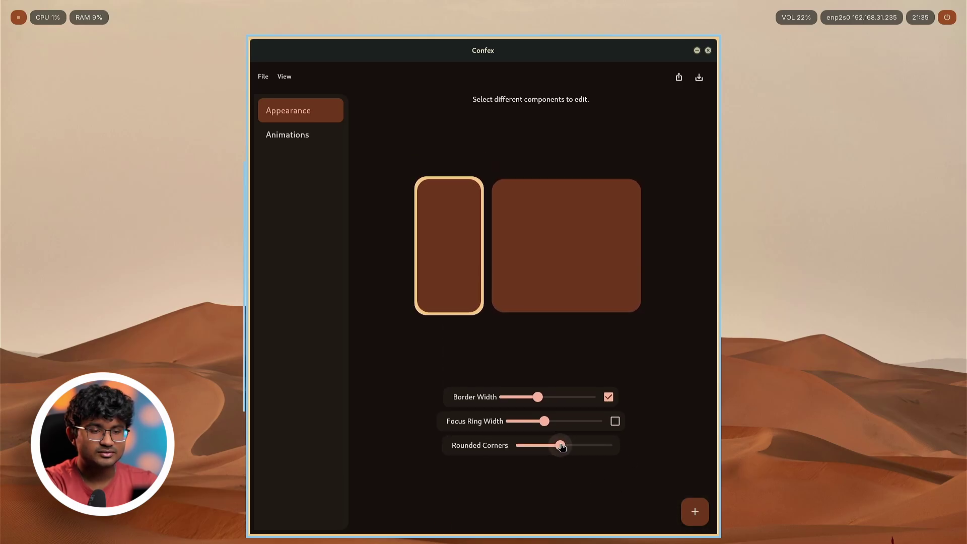
pyautogui.click(487, 246)
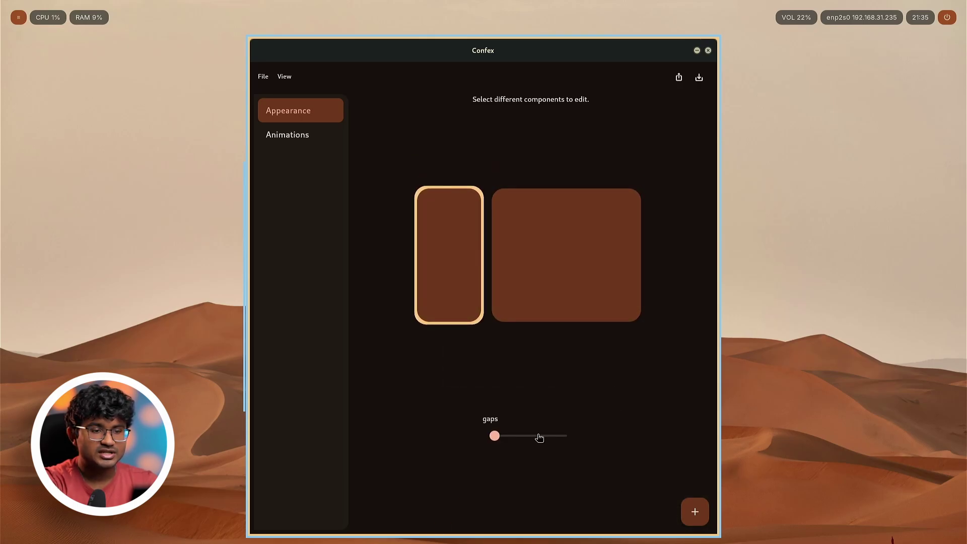
pyautogui.moveTo(496, 438); pyautogui.dragTo(522, 440)
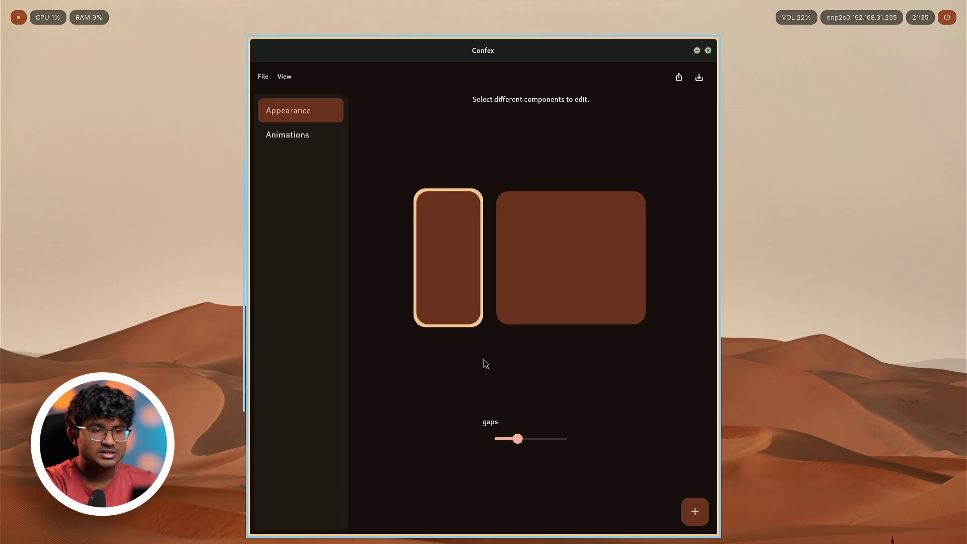
pyautogui.click(498, 298)
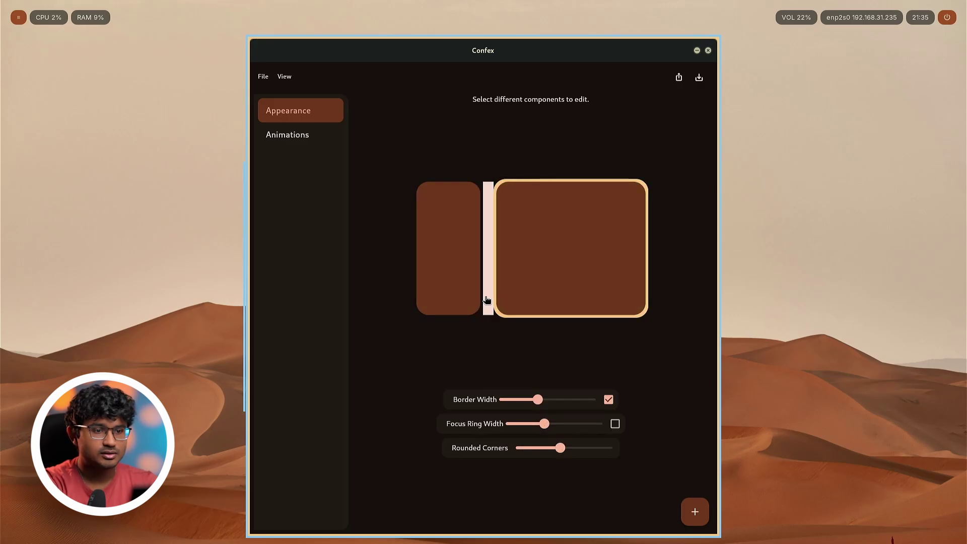
pyautogui.scroll(2, 478, 272)
pyautogui.scroll(-2, 485, 265)
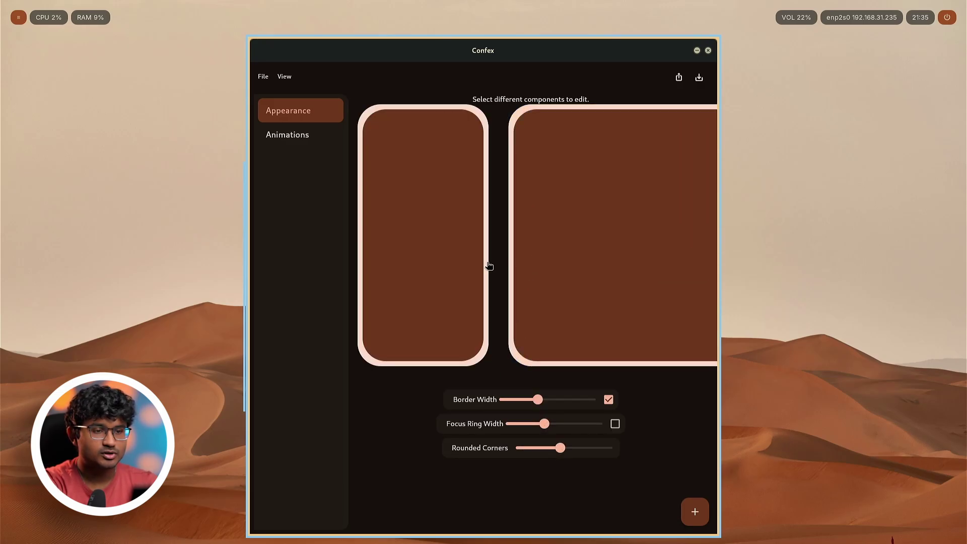
# - Replace the solid active colour with an active-gradient whose second colour is a sampled desert brown
pyautogui.click(545, 421)
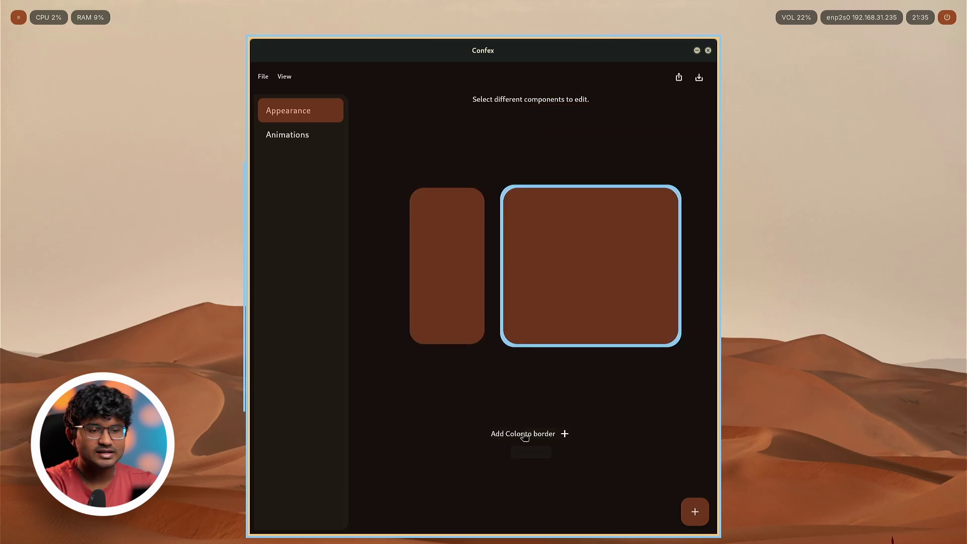
pyautogui.click(564, 432)
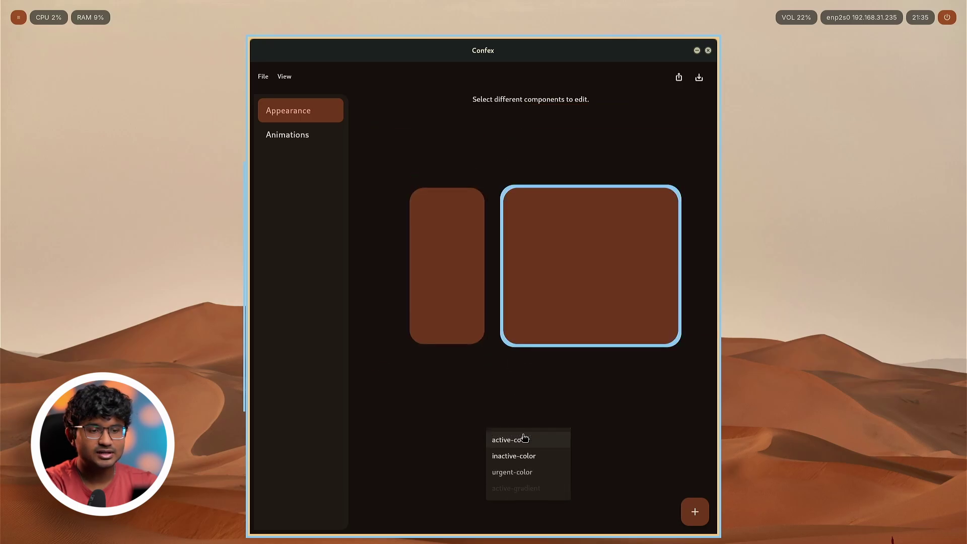
pyautogui.click(519, 486)
pyautogui.click(492, 449)
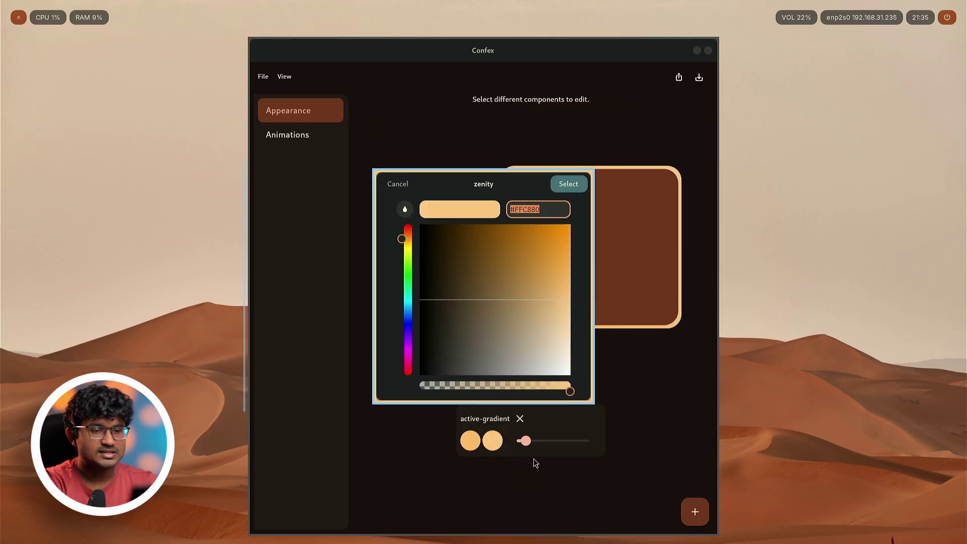
pyautogui.click(404, 209)
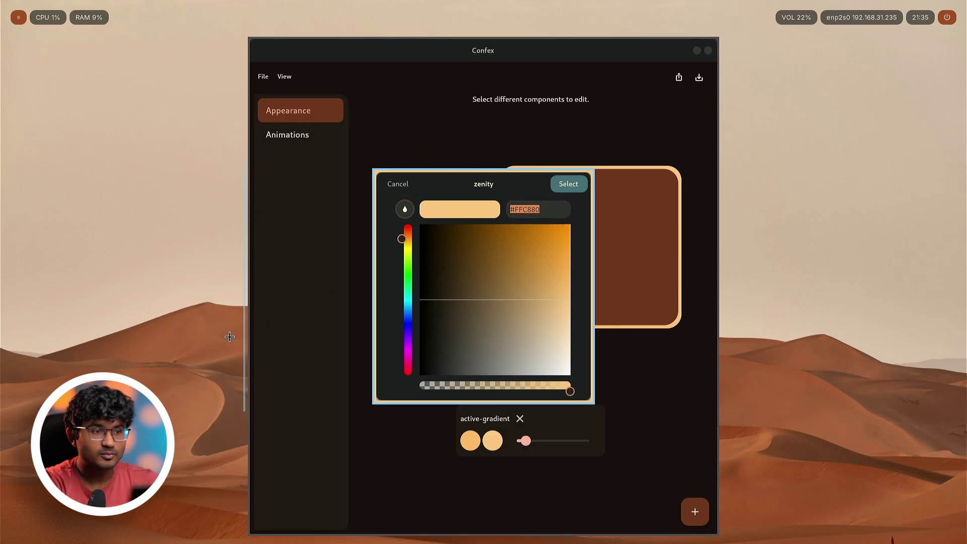
pyautogui.click(203, 323)
pyautogui.click(562, 184)
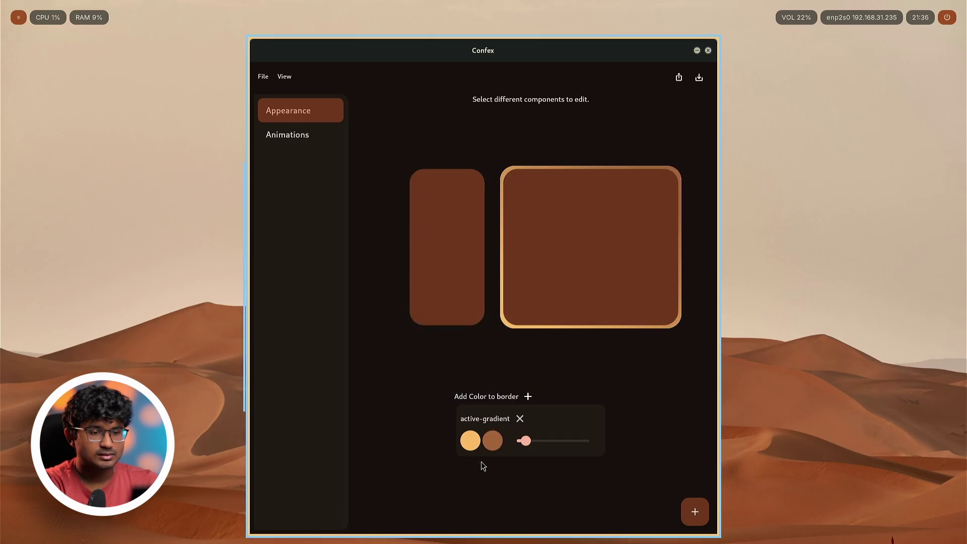
# - Set the gradient's first colour to dark brown #6D4128 and apply the config to the desktop
pyautogui.click(475, 443)
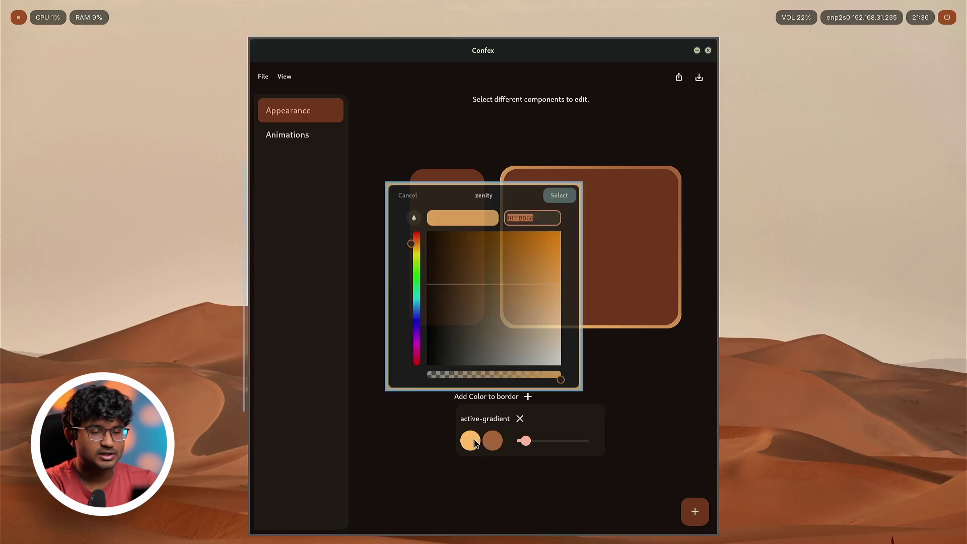
pyautogui.click(404, 212)
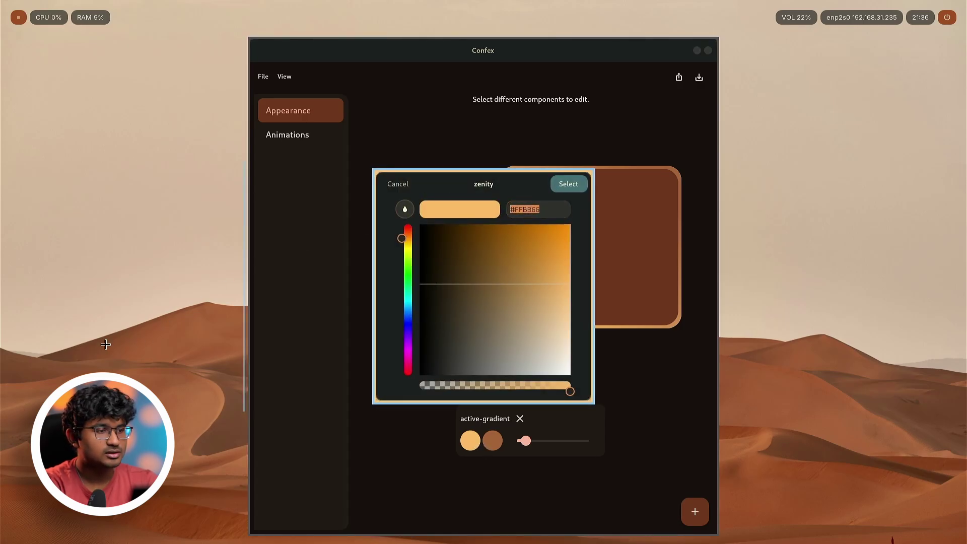
pyautogui.click(55, 355)
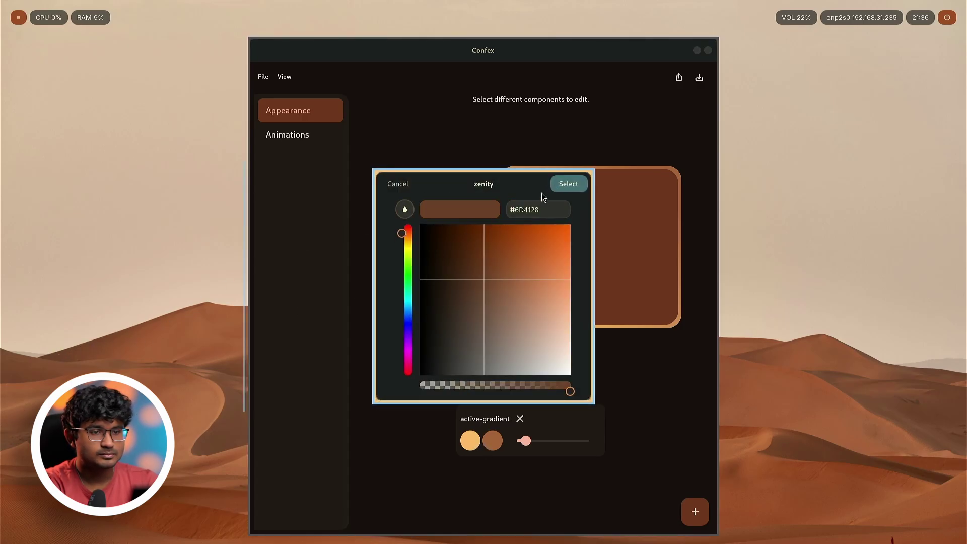
pyautogui.click(568, 186)
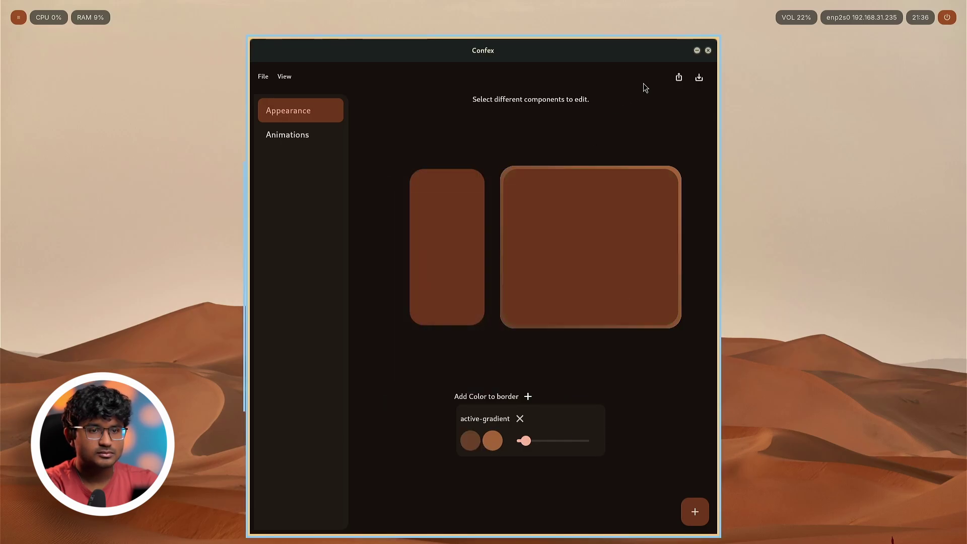
pyautogui.click(678, 77)
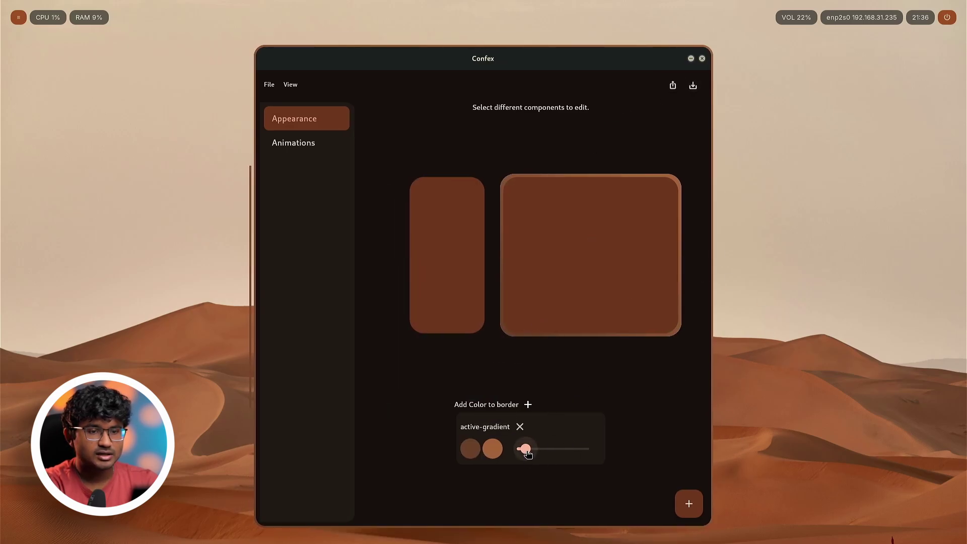
# - Rotate the gradient angle, change the second colour to peach #FFA773, and reapply
pyautogui.moveTo(528, 454); pyautogui.dragTo(521, 436)
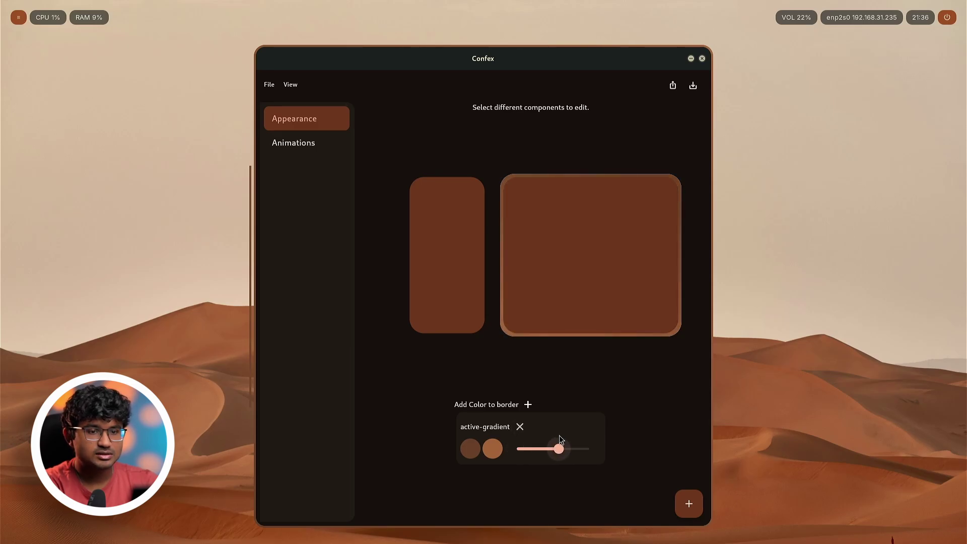
pyautogui.moveTo(560, 438)
pyautogui.mouseDown()
pyautogui.moveTo(544, 435)
pyautogui.moveTo(557, 433)
pyautogui.mouseUp()
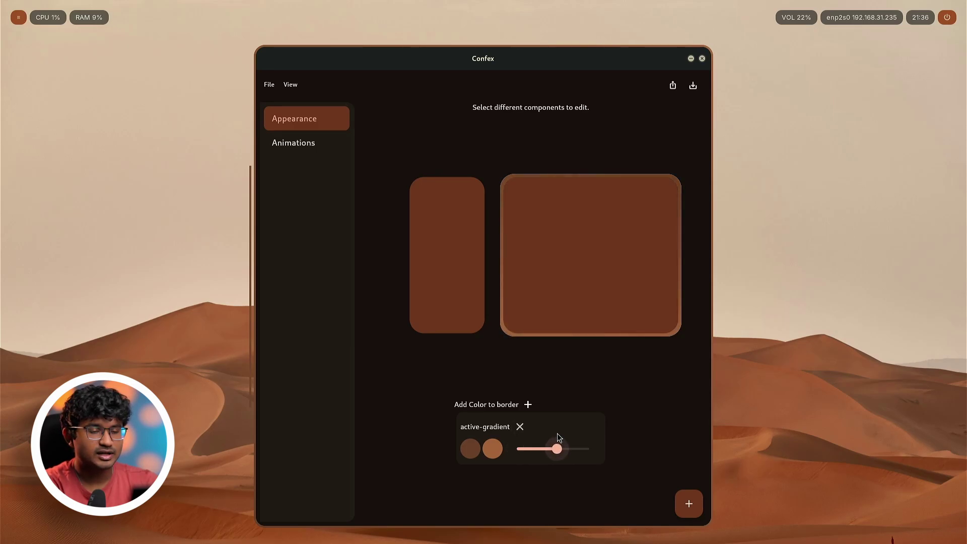
pyautogui.click(492, 448)
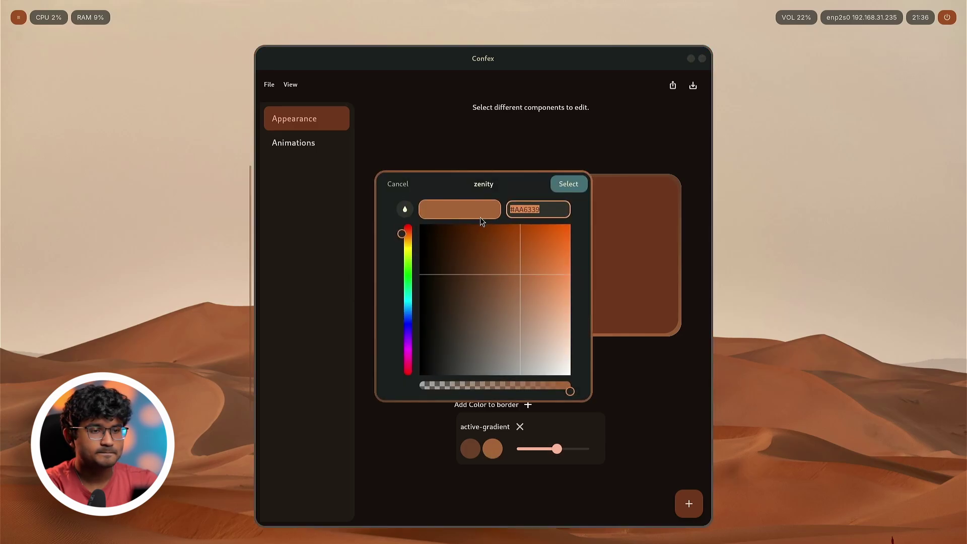
pyautogui.moveTo(523, 262); pyautogui.dragTo(574, 292)
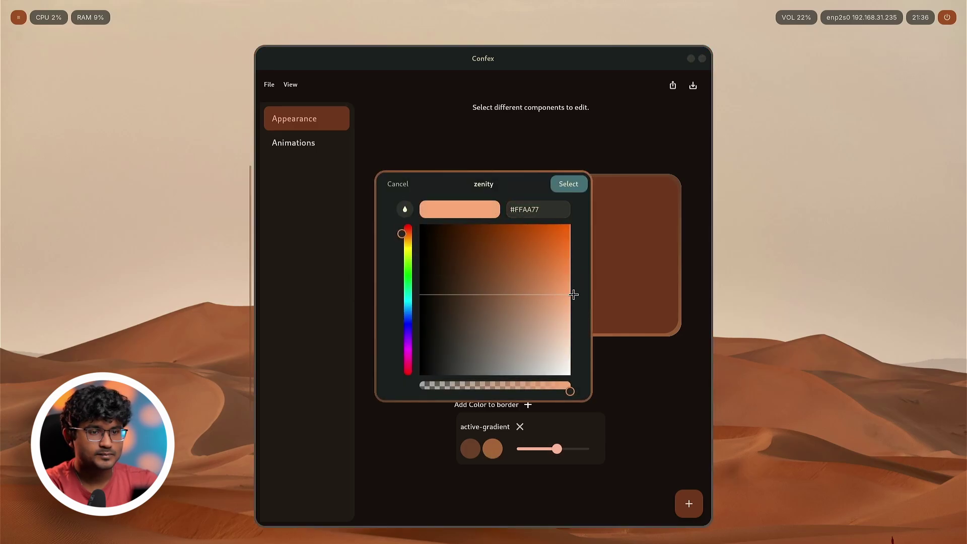
pyautogui.click(568, 186)
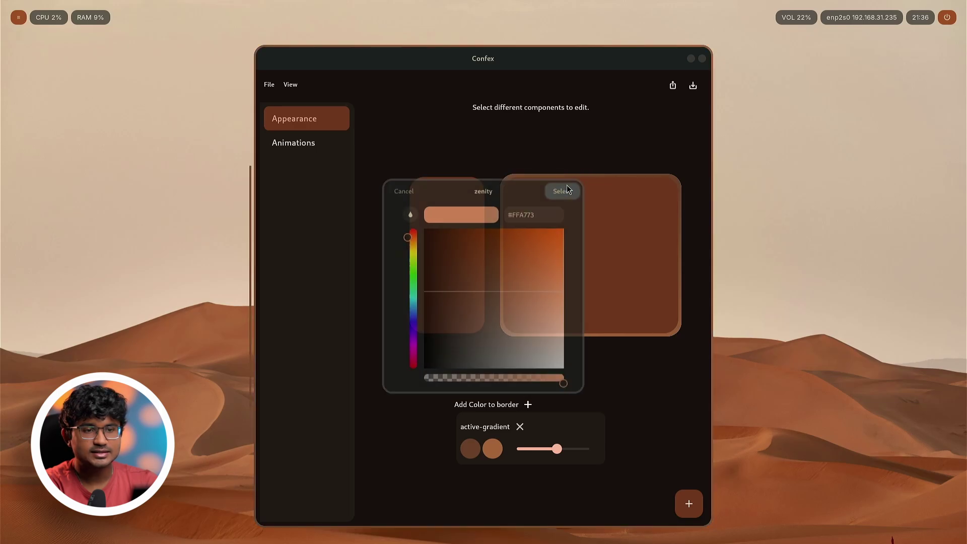
pyautogui.click(673, 85)
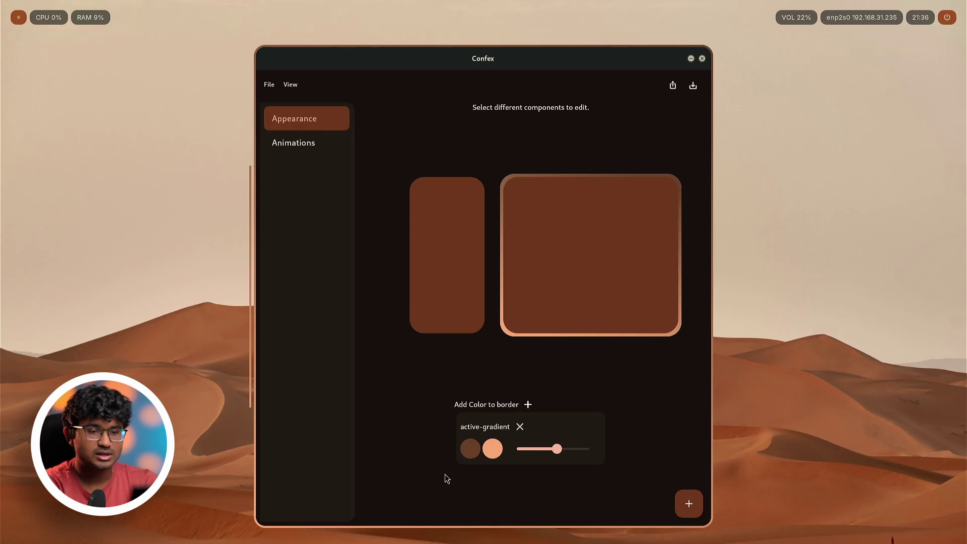
# - Switch to the settings form and add a struts component to the config
pyautogui.click(290, 85)
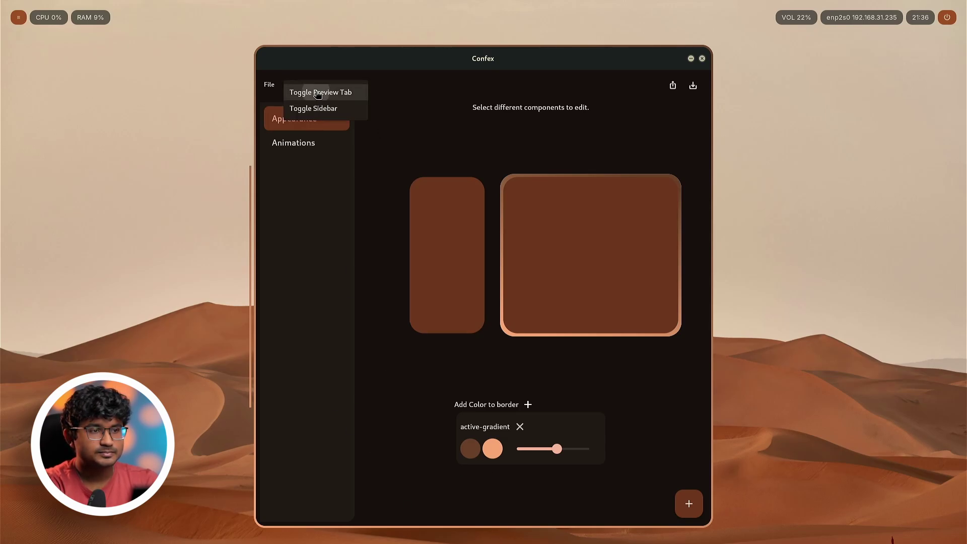
pyautogui.click(317, 92)
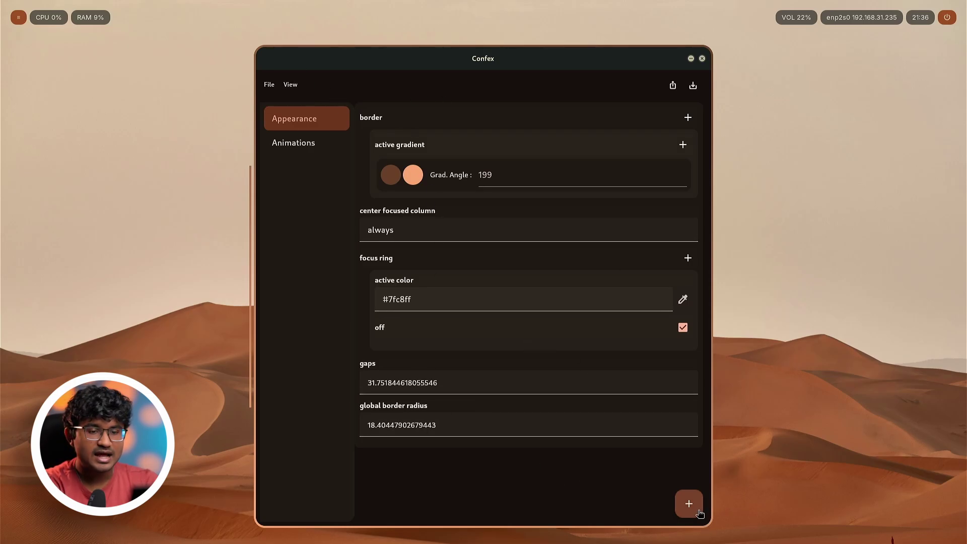
pyautogui.click(688, 504)
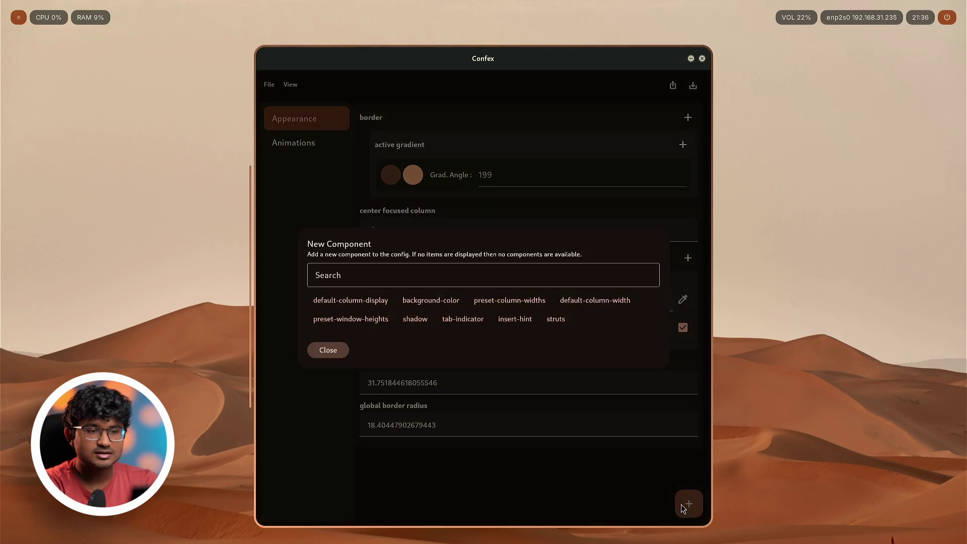
pyautogui.click(554, 319)
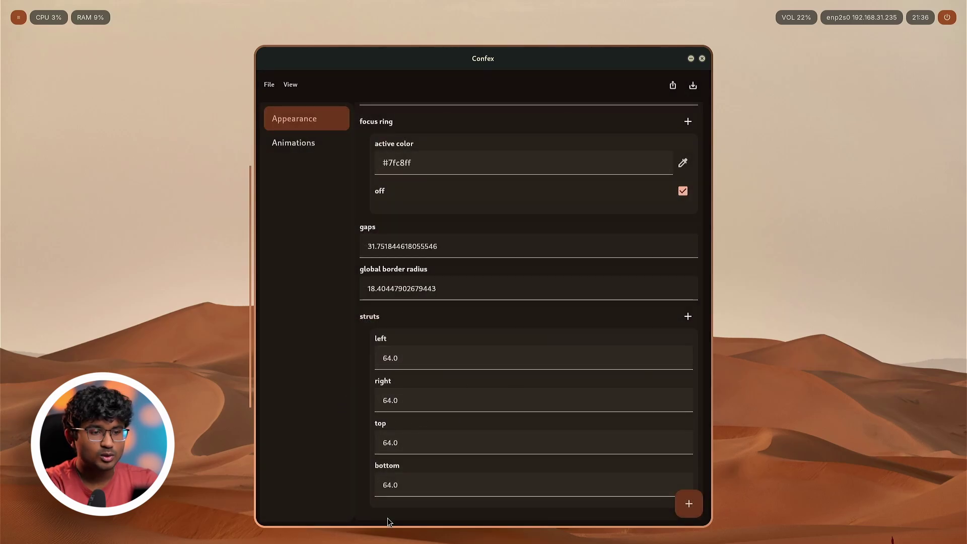
# - Delete the right, top and left struts, leaving only bottom set to 10
pyautogui.rightClick(383, 382)
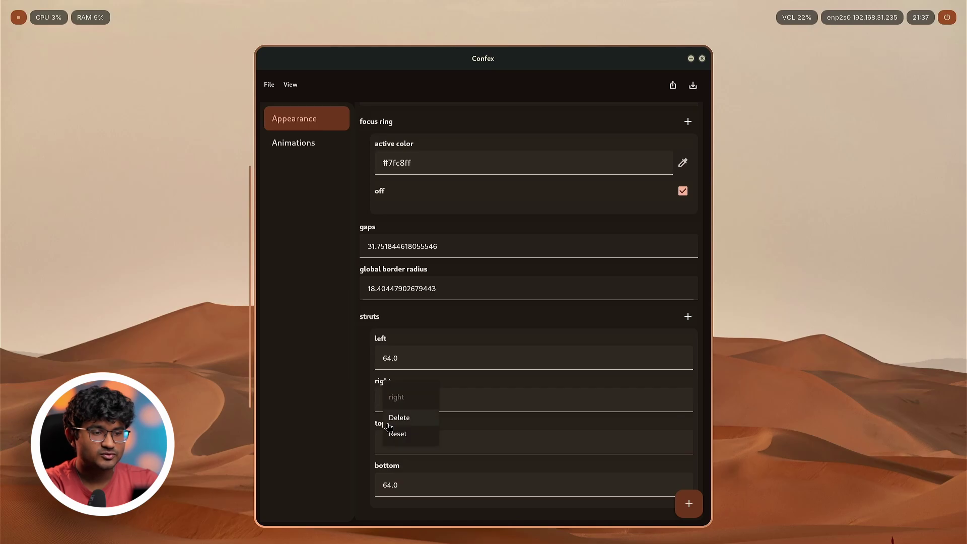
pyautogui.click(395, 419)
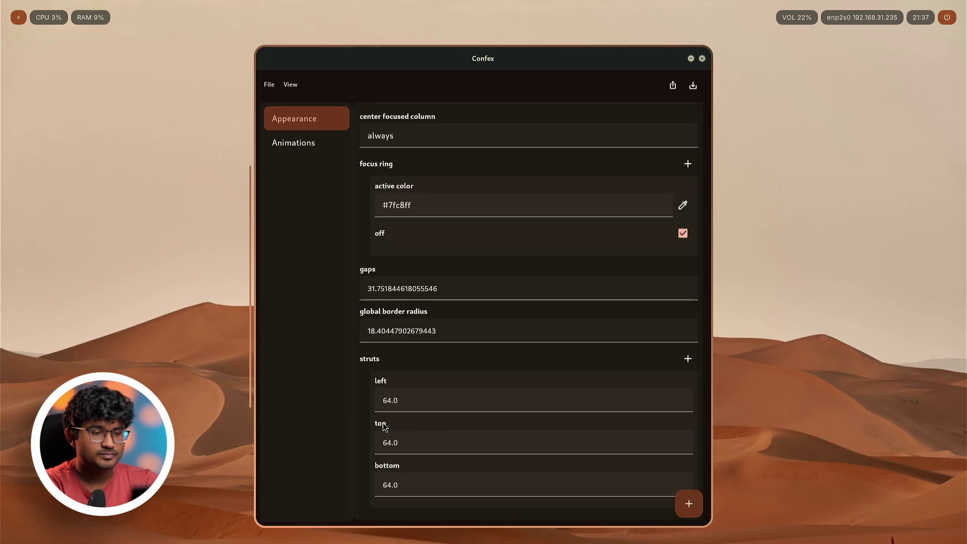
pyautogui.rightClick(380, 426)
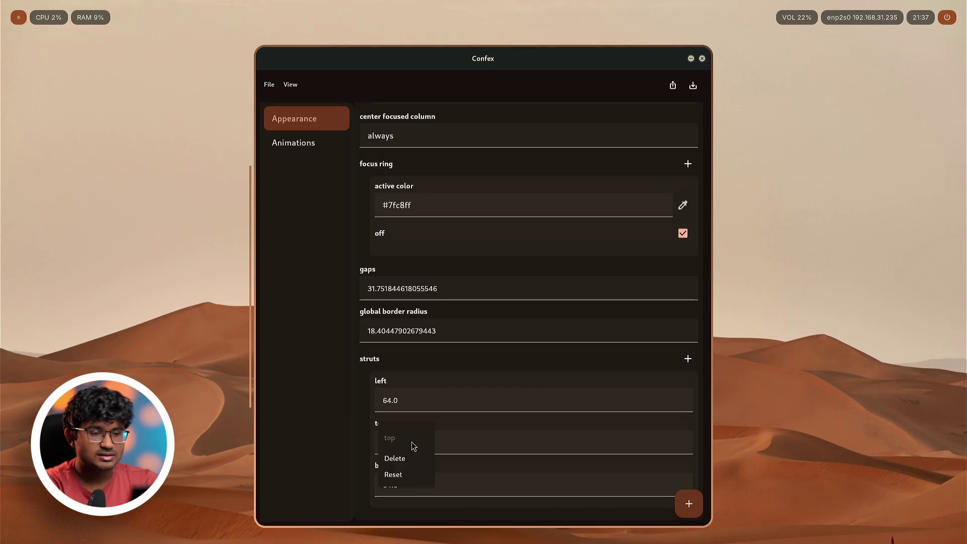
pyautogui.click(407, 458)
pyautogui.rightClick(381, 425)
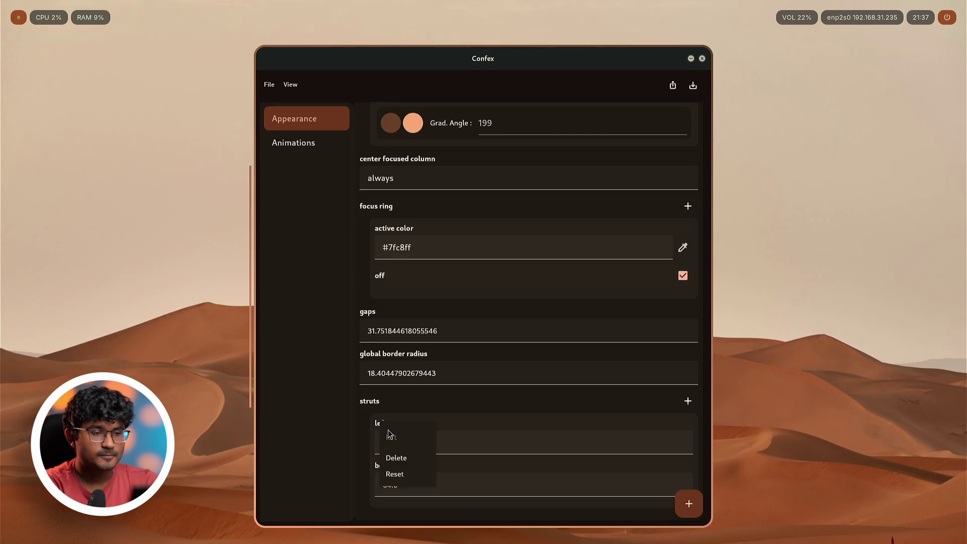
pyautogui.click(390, 457)
pyautogui.click(387, 491)
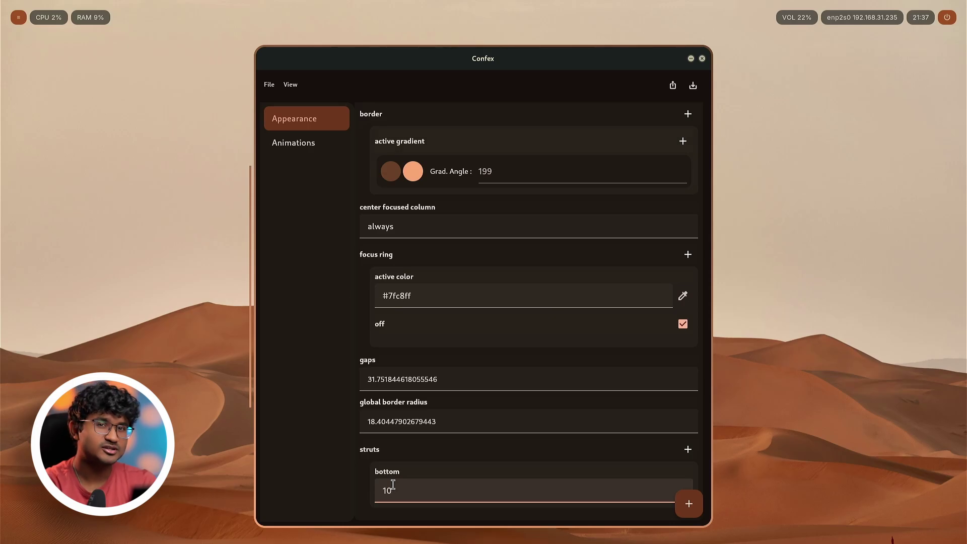
pyautogui.scroll(1, 584, 398)
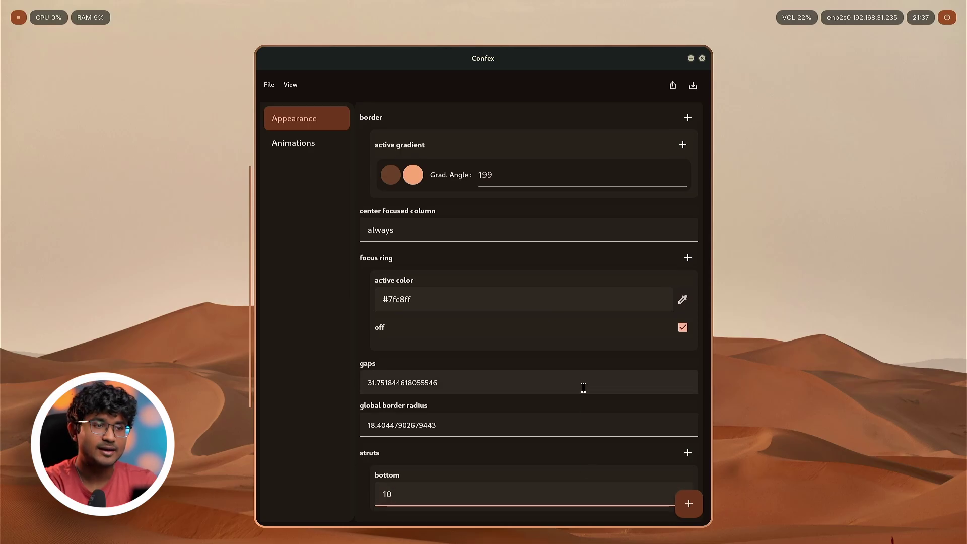
# - Apply the bottom strut of 10 and add default column display set to tabbed
pyautogui.click(673, 85)
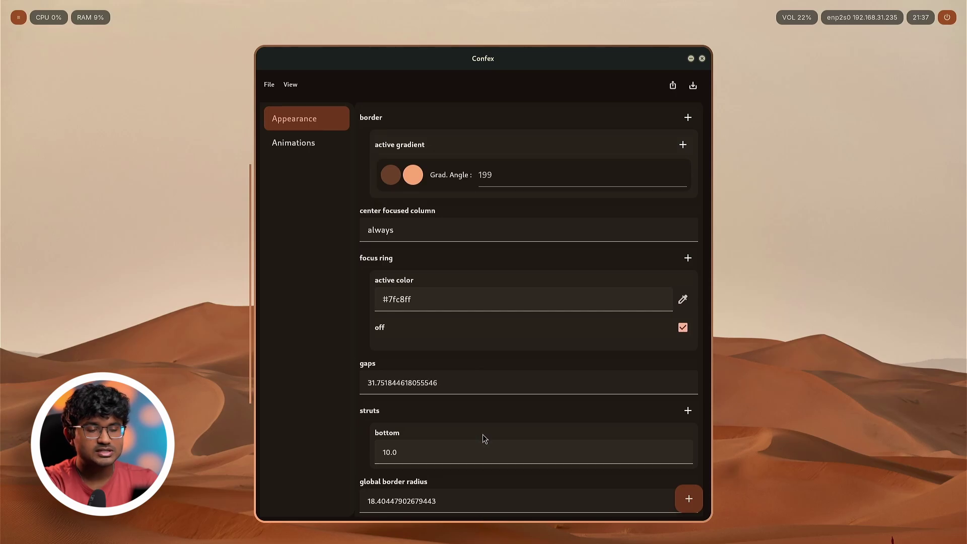
pyautogui.scroll(-2, 482, 434)
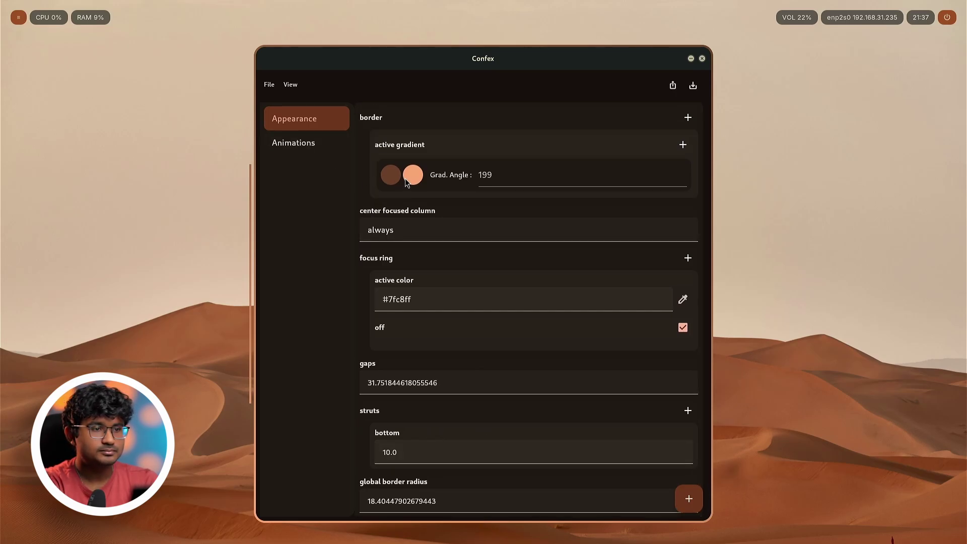
pyautogui.scroll(-1, 475, 367)
pyautogui.click(689, 498)
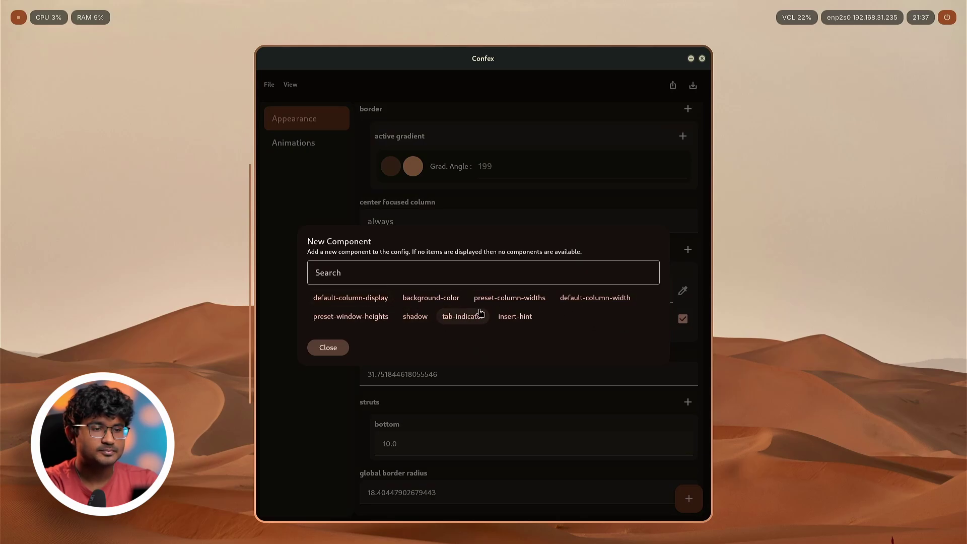
pyautogui.click(318, 299)
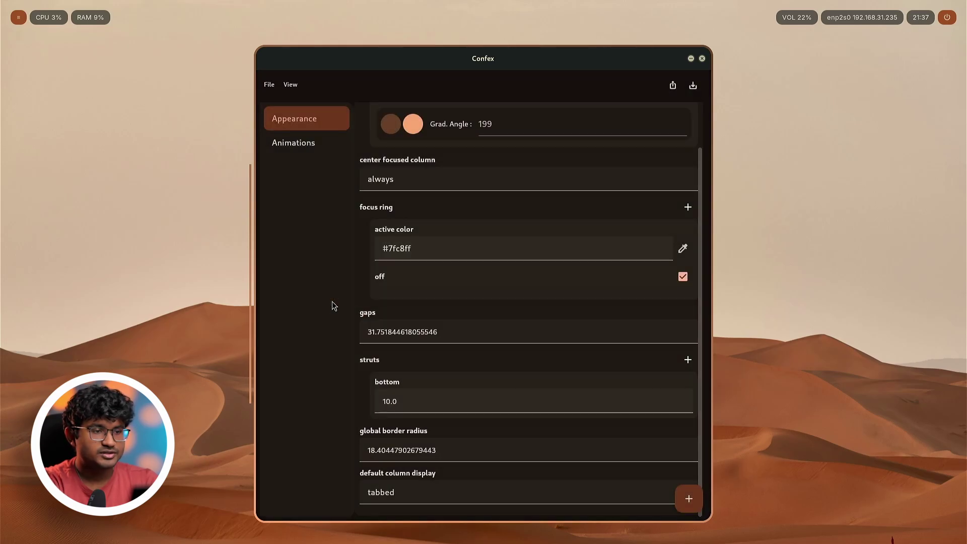
# - Add preset column widths, test them with Super+R, and start replacing 0.66667 with 0.8
pyautogui.click(689, 499)
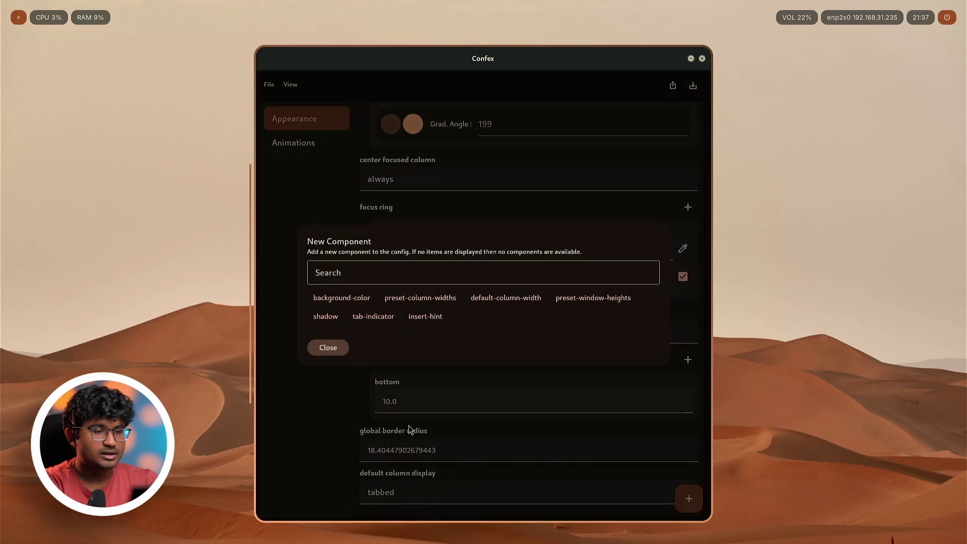
pyautogui.click(436, 300)
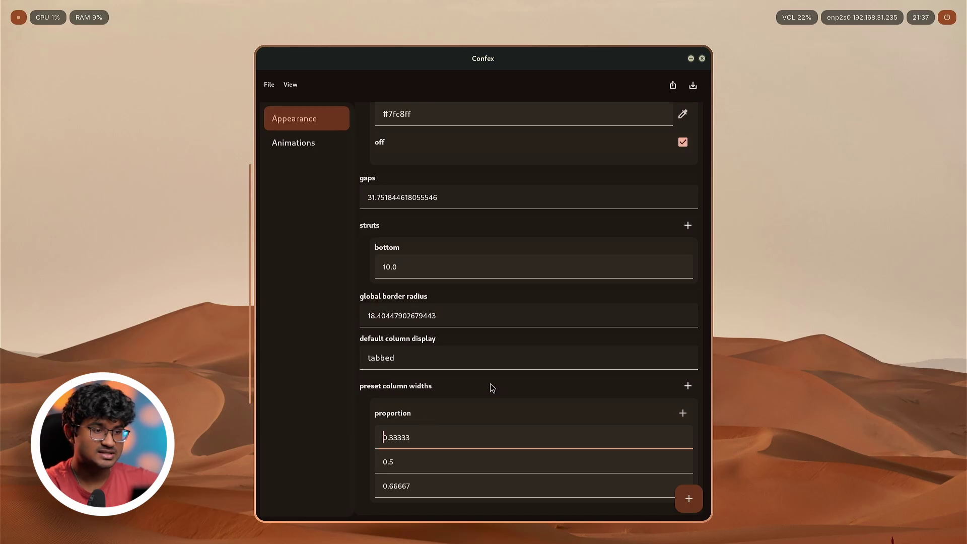
pyautogui.press('super+r')
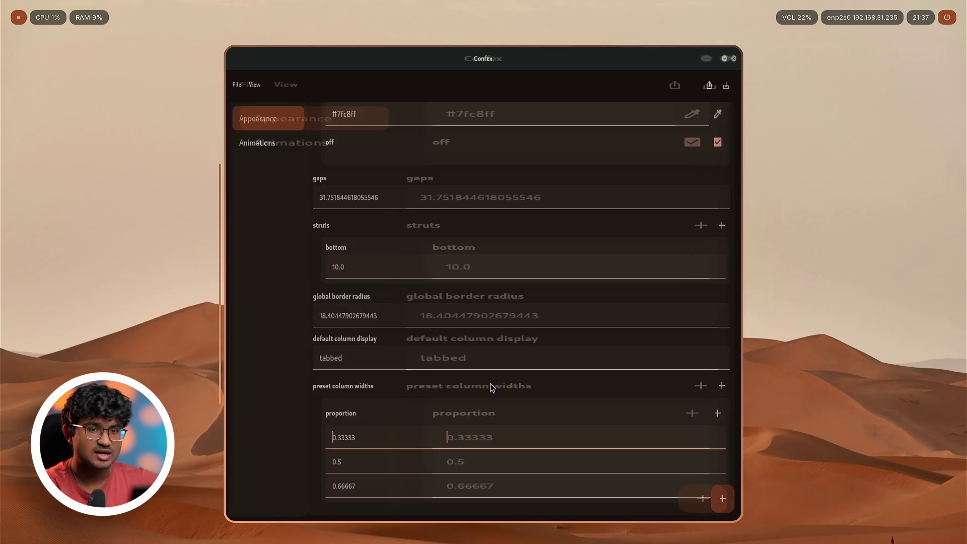
pyautogui.press('super+r')
pyautogui.press('super+r')
pyautogui.press('super+r')
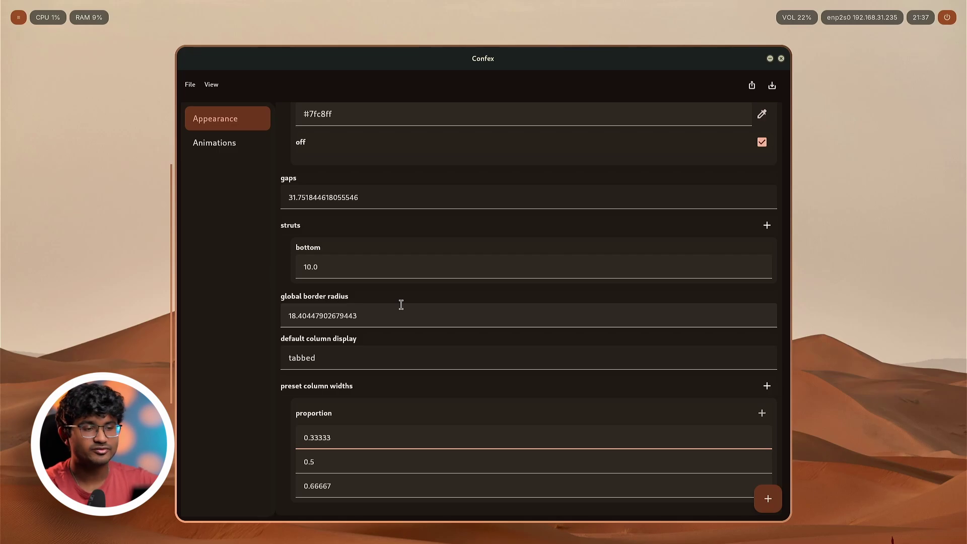
pyautogui.press('super+r')
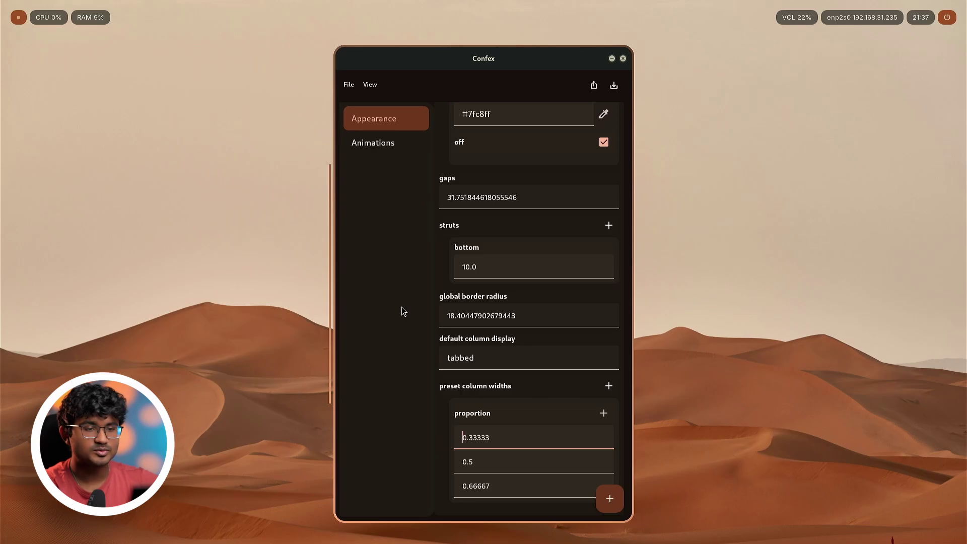
pyautogui.press('super+r')
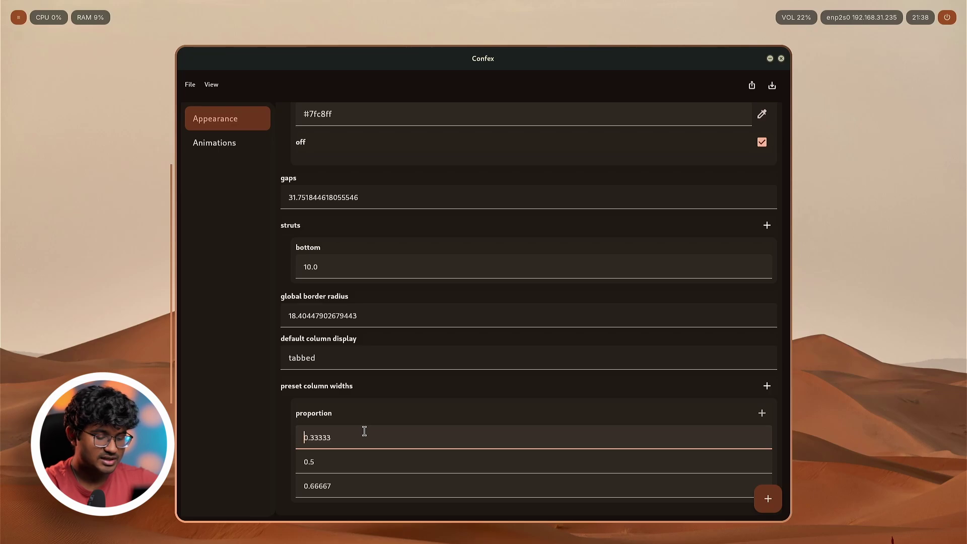
pyautogui.click(330, 486)
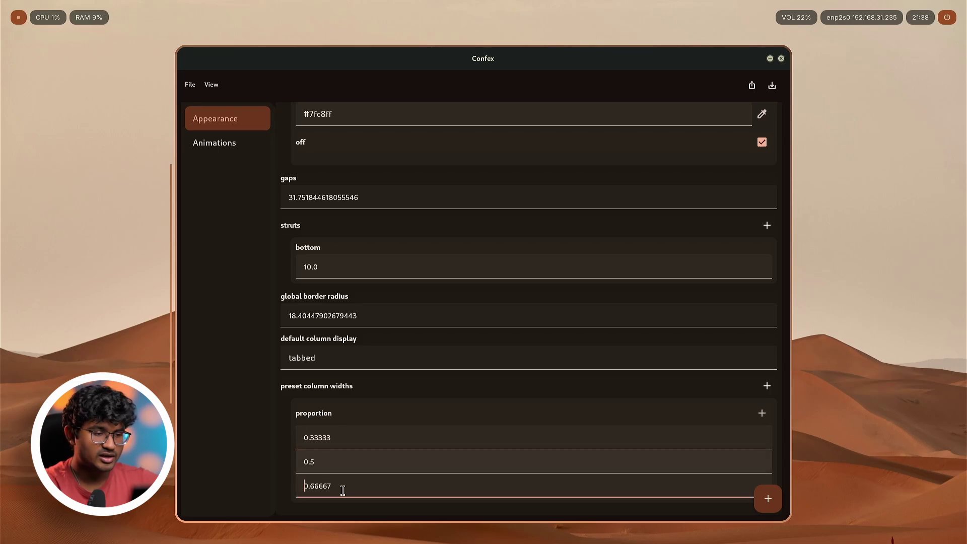
pyautogui.hotkey('ctrl', 'a')
pyautogui.write('0.')
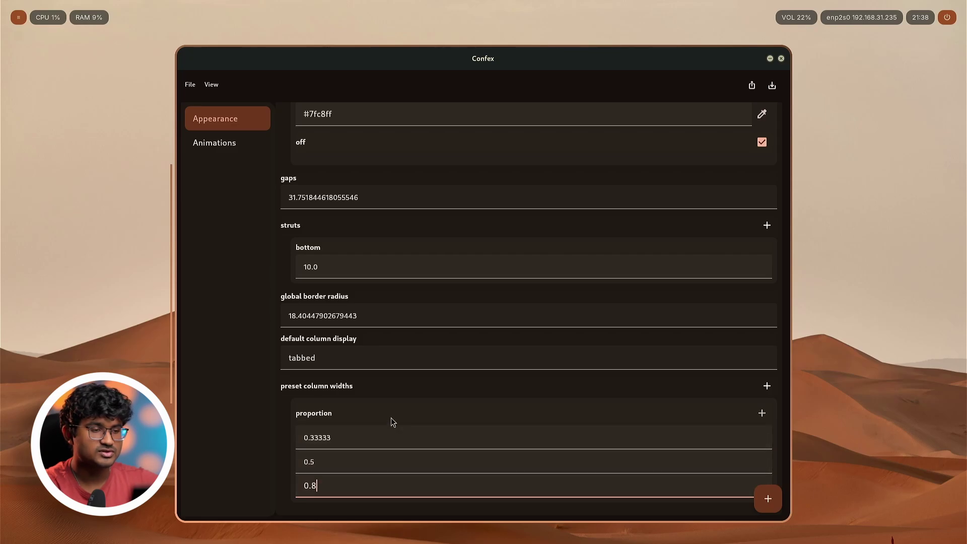
# - Add default-column-width, enter proportion 0.8, and export the Niri config
pyautogui.click(767, 499)
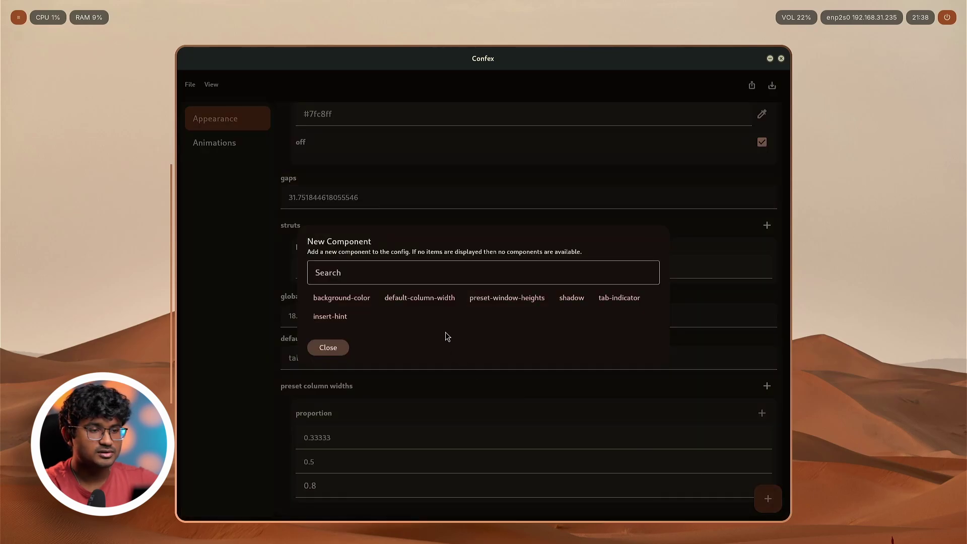
pyautogui.click(444, 302)
pyautogui.click(325, 484)
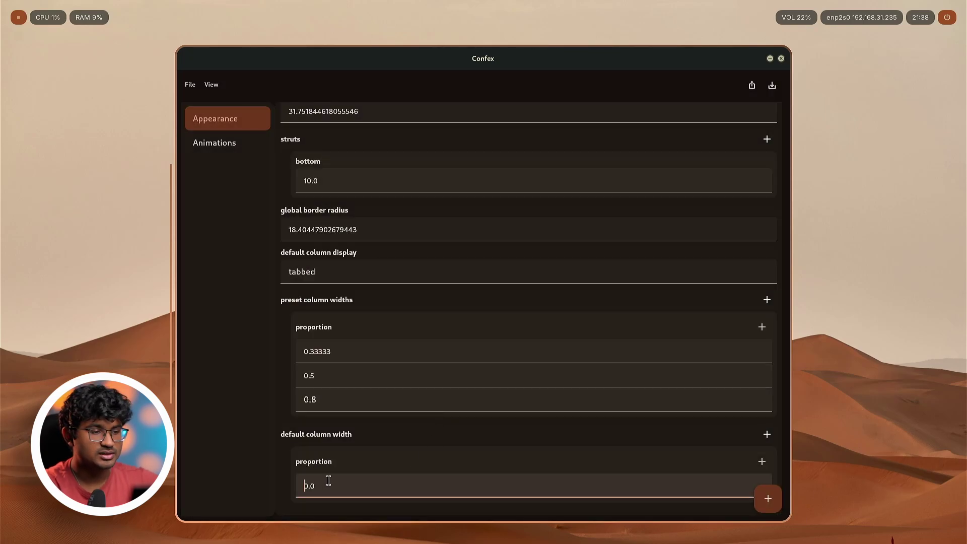
pyautogui.write('0.')
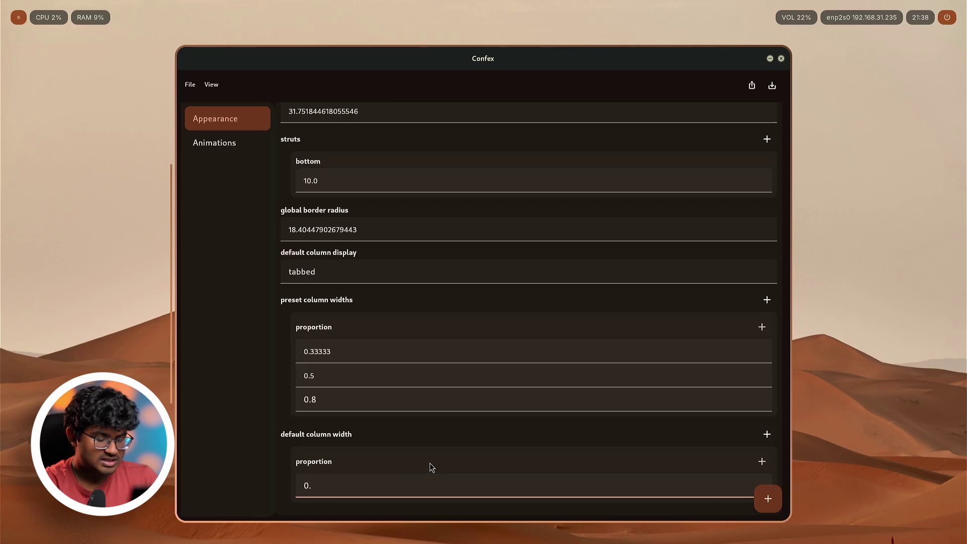
pyautogui.write('8')
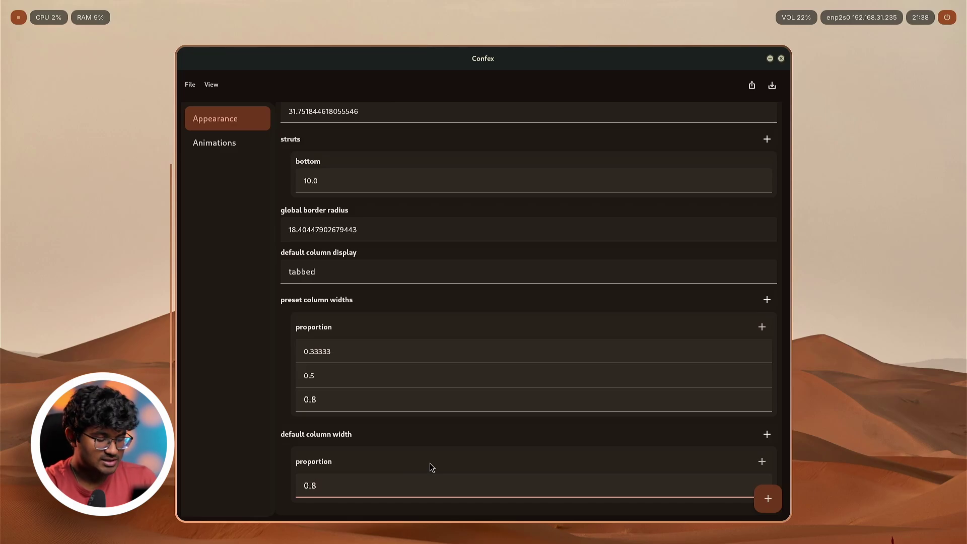
pyautogui.press('BackSpace')
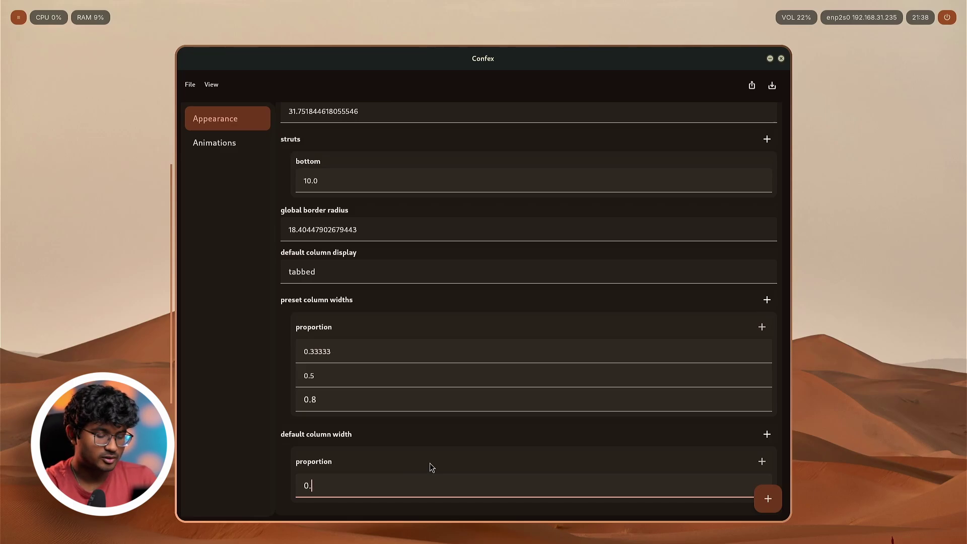
pyautogui.write('8')
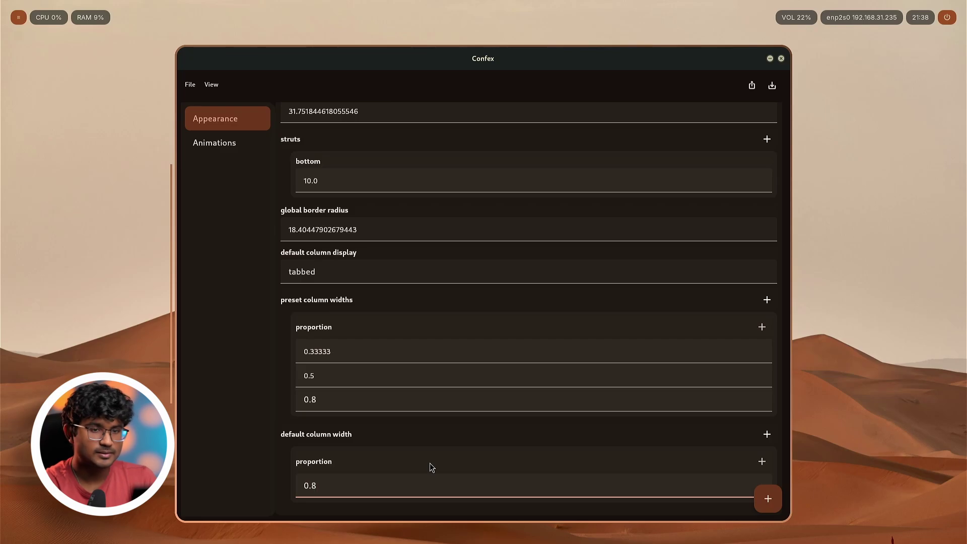
pyautogui.click(751, 86)
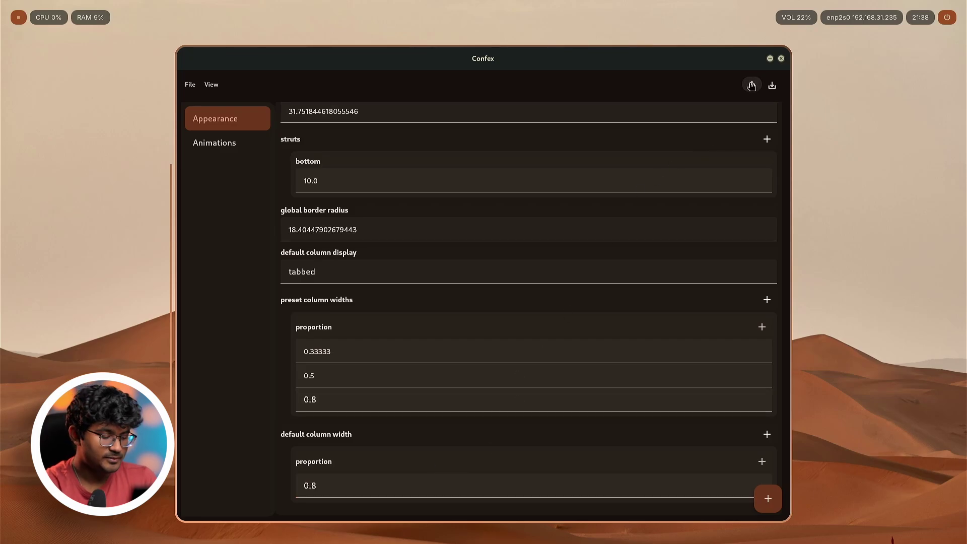
# - Launch the Files app from the app launcher
pyautogui.press('super+d')
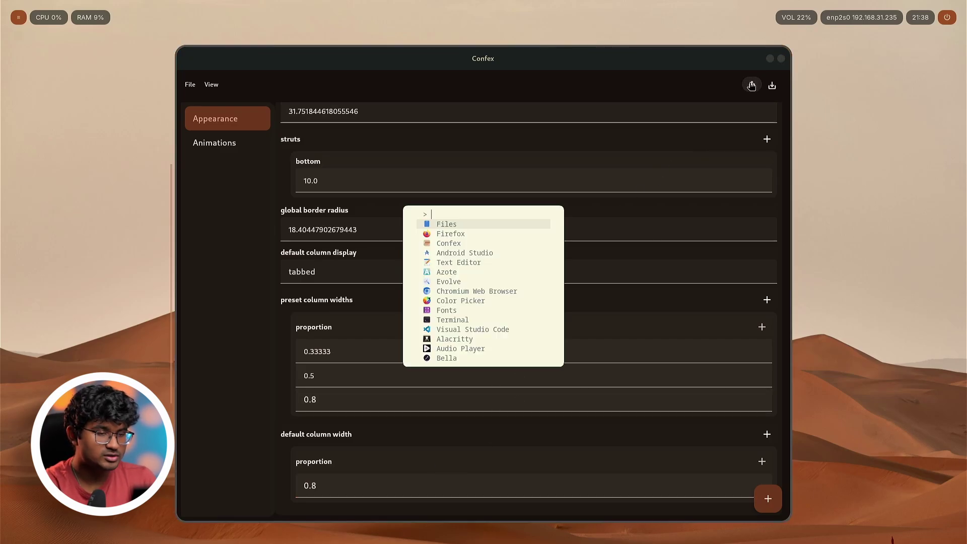
pyautogui.press('Down')
pyautogui.press('Up')
pyautogui.press('Return')
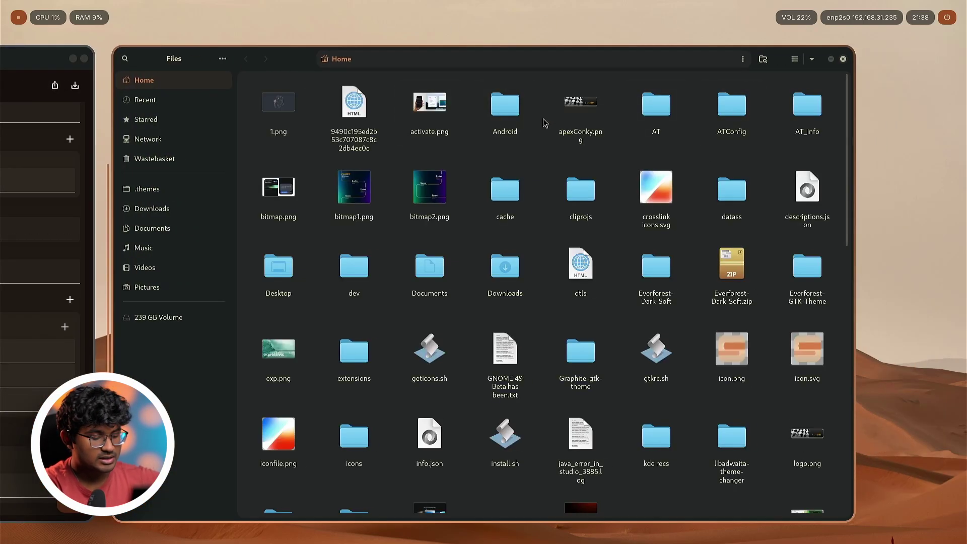
# - Resize the Files and Confex columns side by side and select the center-focused-column value 'always'
pyautogui.press('super+r')
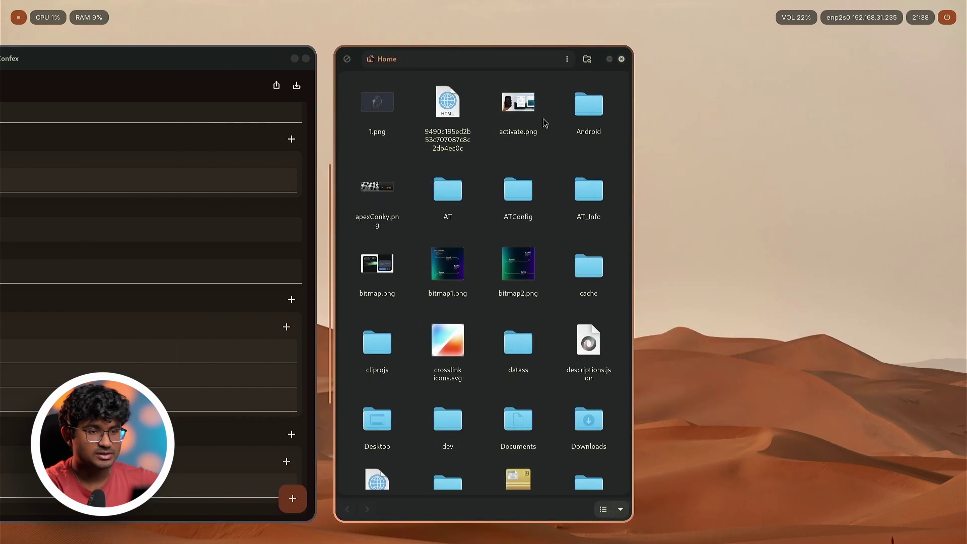
pyautogui.press('super+r')
pyautogui.press('super+r')
pyautogui.press('super+r')
pyautogui.press('super+r')
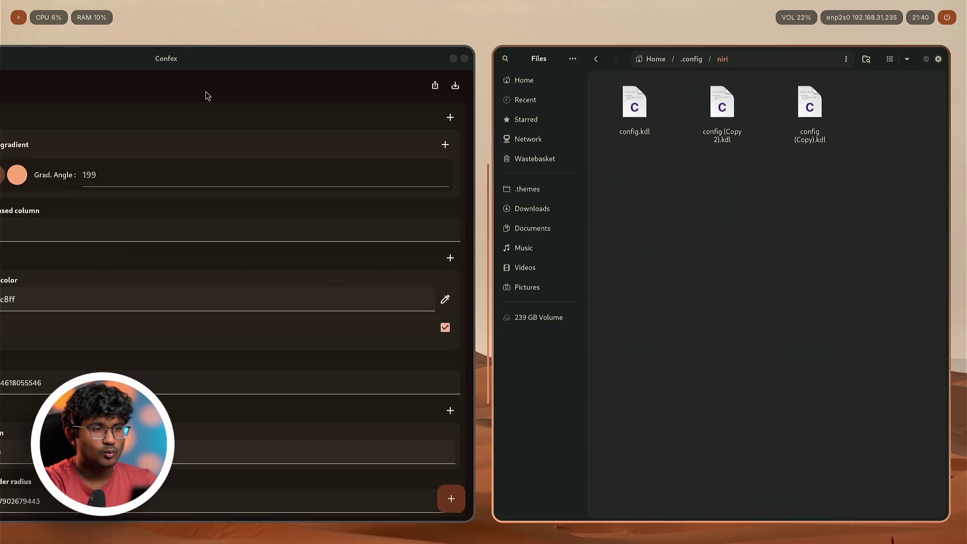
pyautogui.press('super+r')
pyautogui.doubleClick(144, 231)
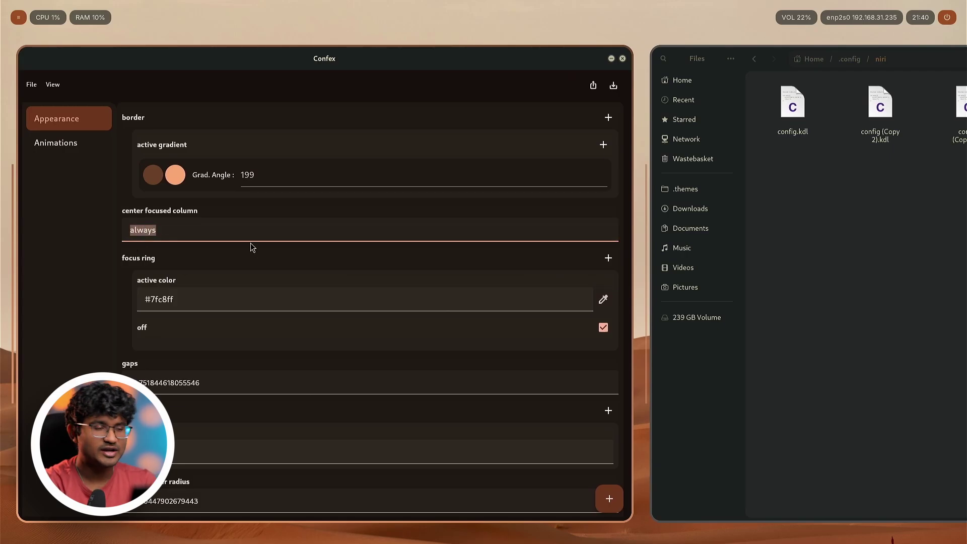
# - Set center focused column to 'on-overflow' and export the config
pyautogui.write('on')
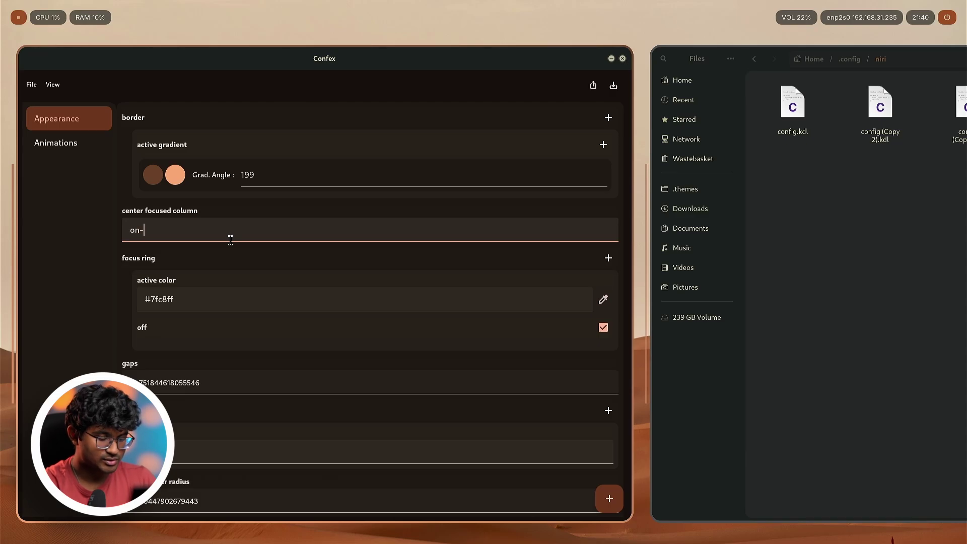
pyautogui.write('-overflow')
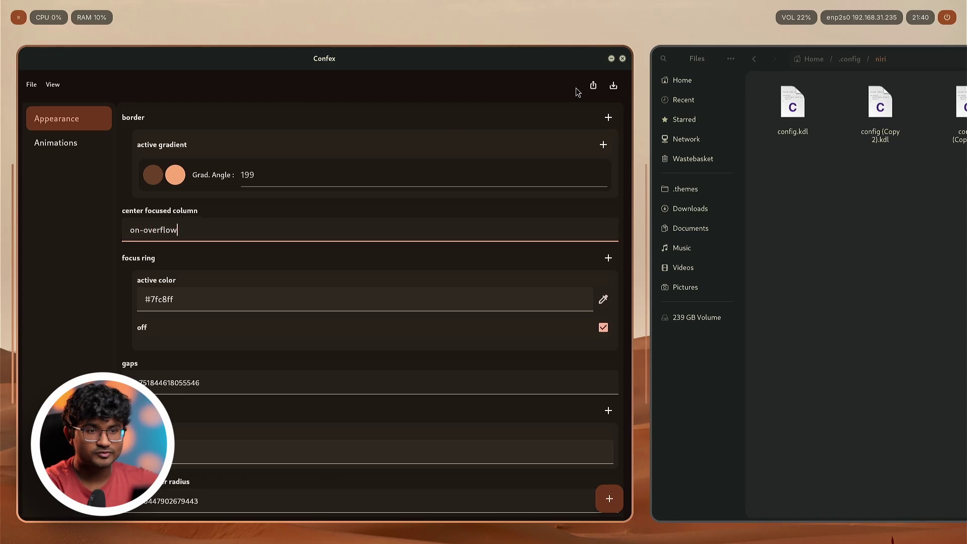
pyautogui.click(592, 86)
pyautogui.click(808, 272)
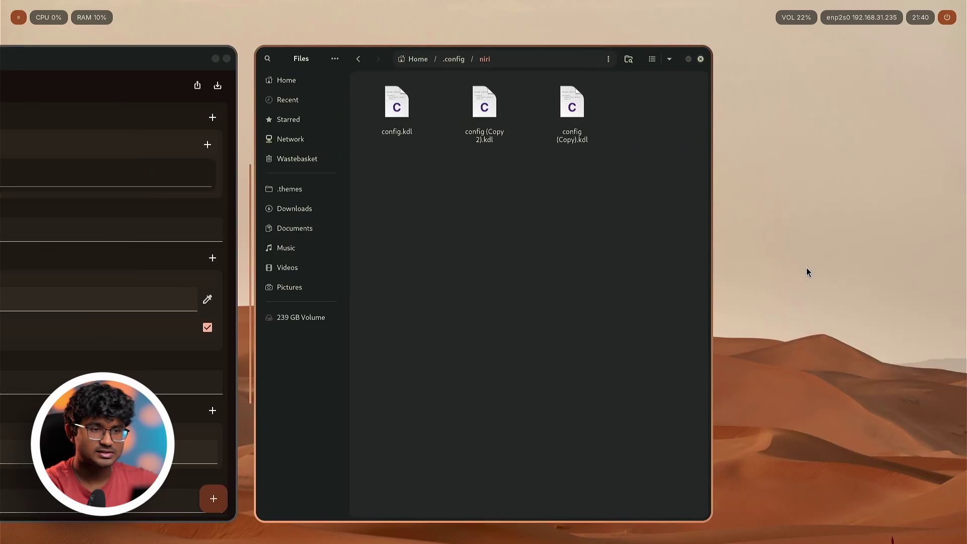
pyautogui.click(126, 75)
# - Change center focused column to 'never', then toggle focus between Files and Confex
pyautogui.tripleClick(303, 231)
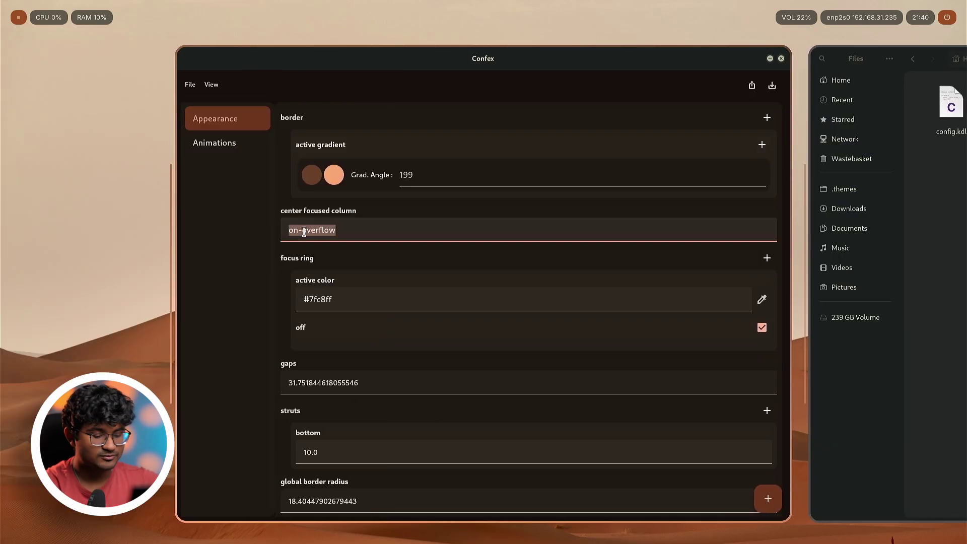
pyautogui.write('never')
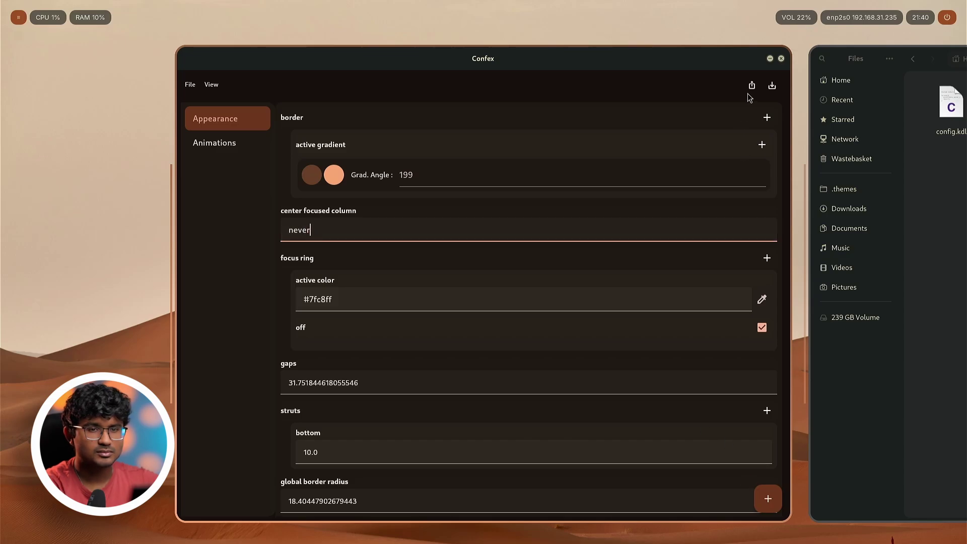
pyautogui.press('super+Right')
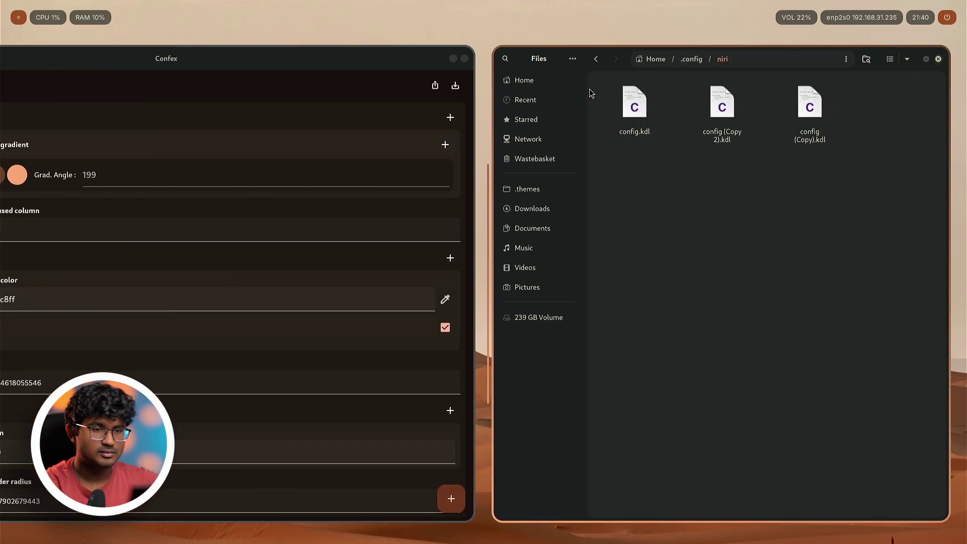
pyautogui.press('super+Left')
pyautogui.press('super+Right')
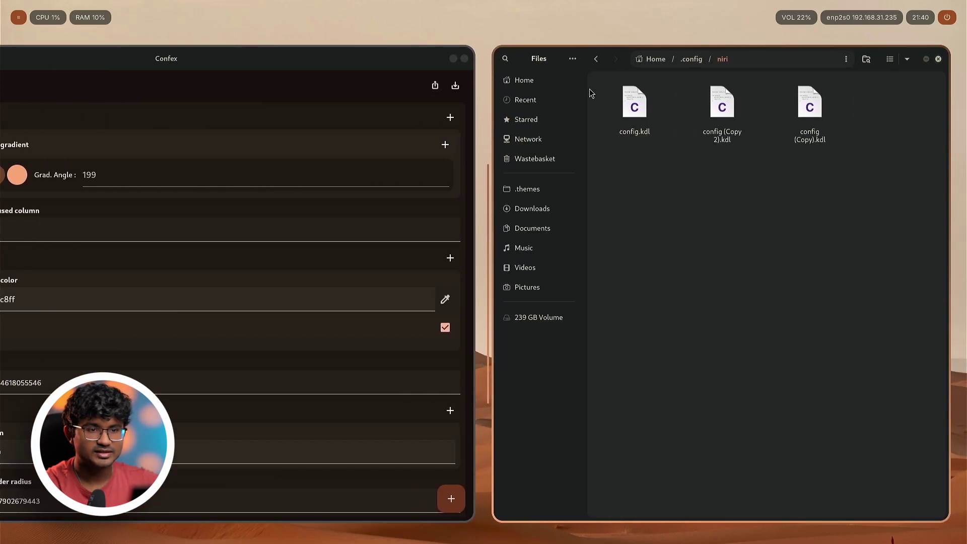
pyautogui.press('super+Left')
pyautogui.press('super+Right')
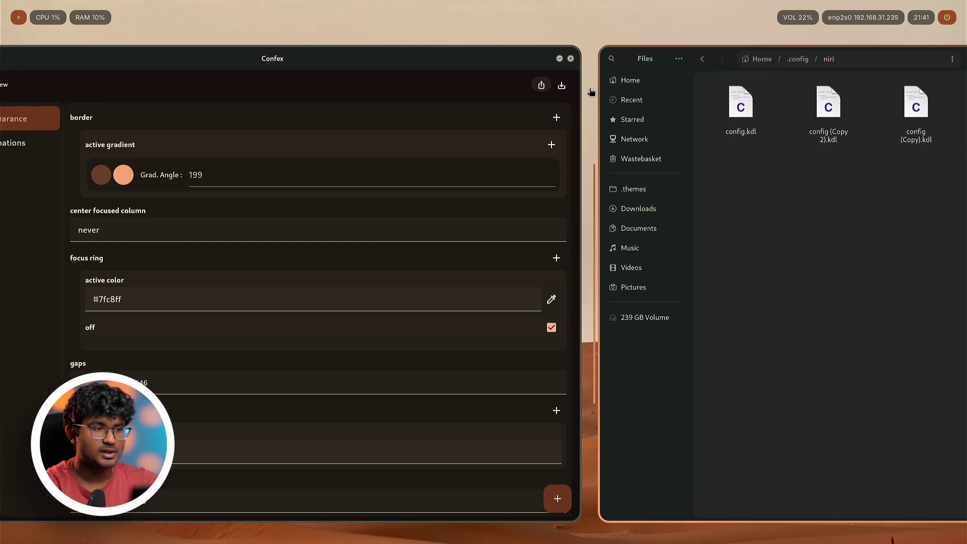
pyautogui.press('super+Left')
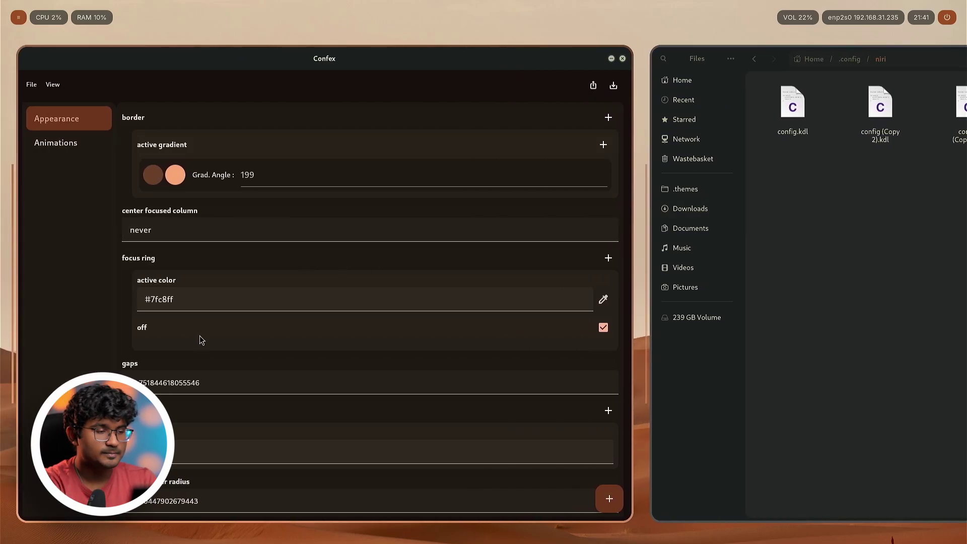
# - Reset the preset-column-widths proportions via the right-click menu, leaving center focused column unchanged
pyautogui.scroll(-5, 223, 338)
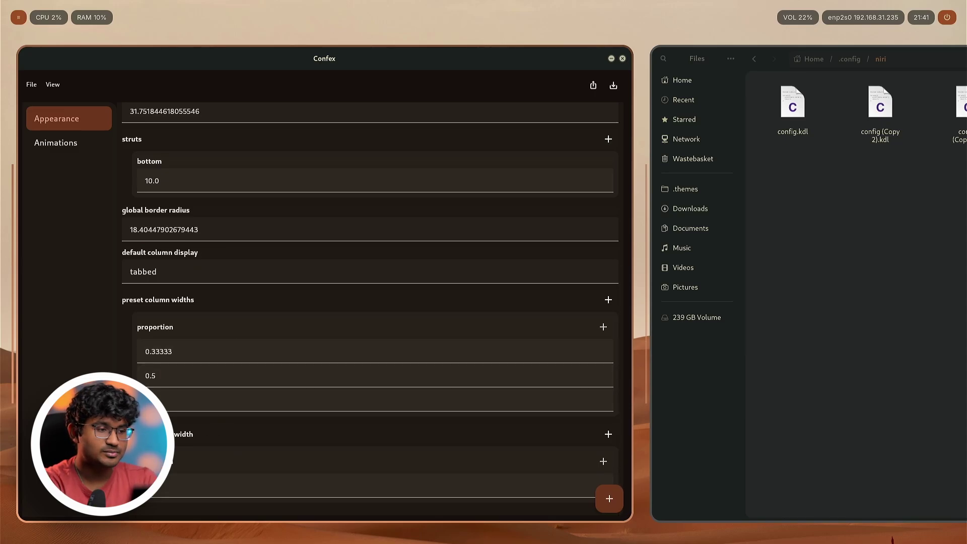
pyautogui.scroll(2, 162, 317)
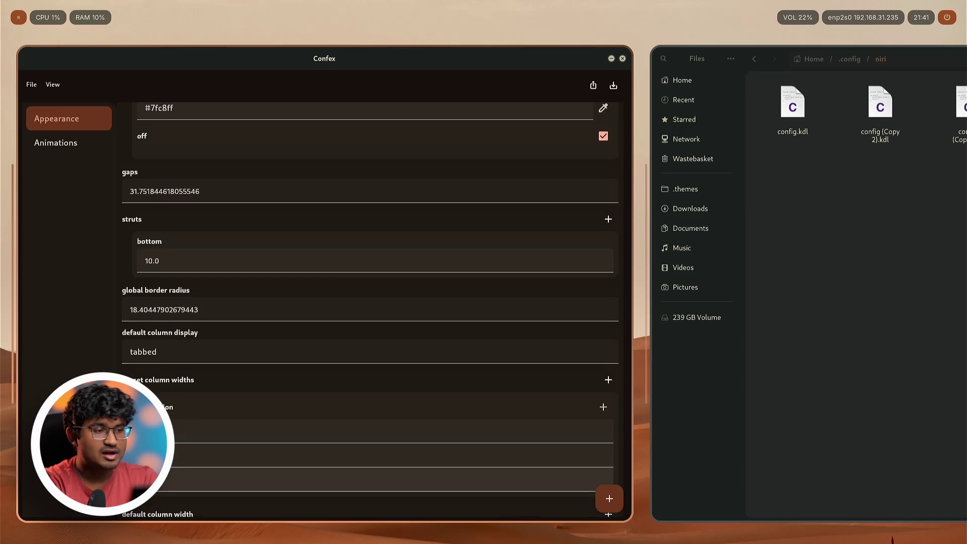
pyautogui.scroll(-1, 171, 378)
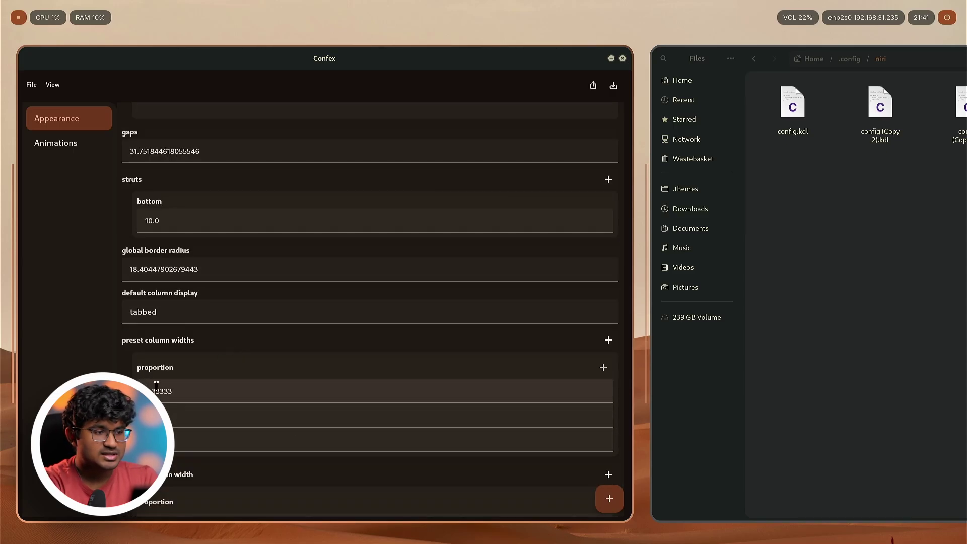
pyautogui.rightClick(161, 366)
pyautogui.click(190, 426)
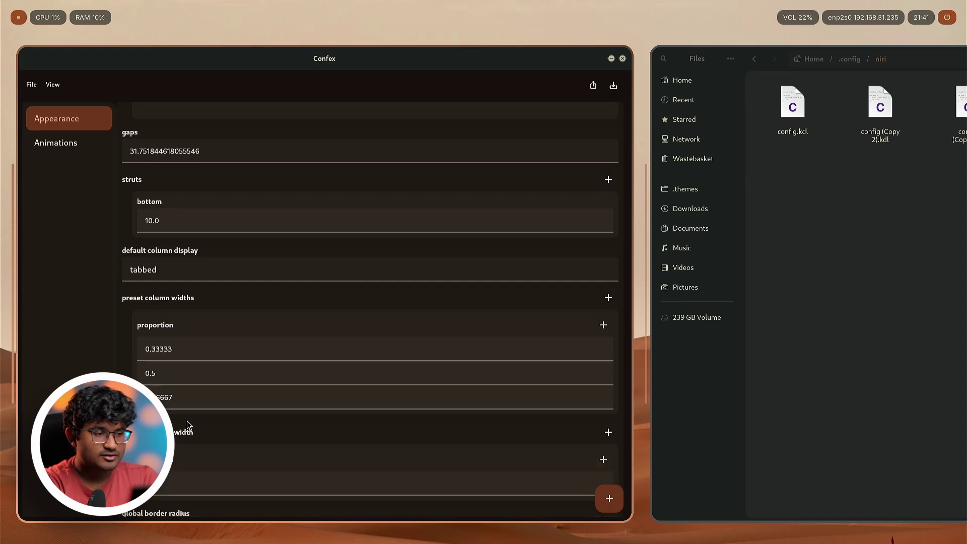
pyautogui.scroll(5, 204, 303)
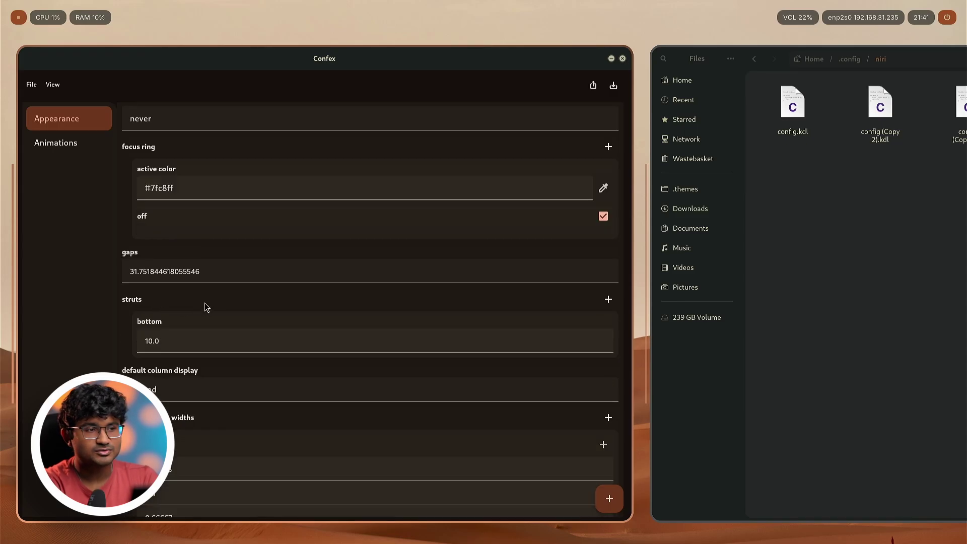
pyautogui.rightClick(157, 215)
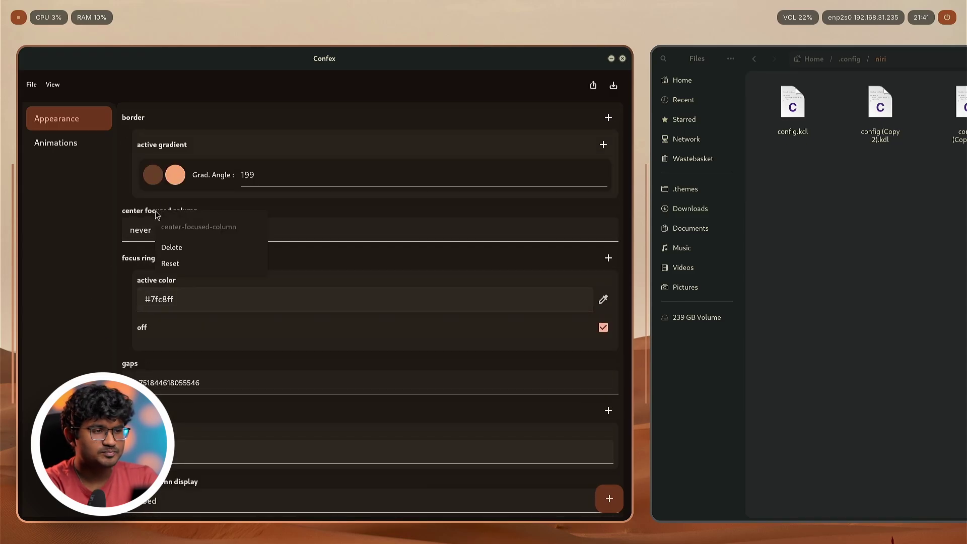
pyautogui.click(148, 139)
pyautogui.scroll(-5, 174, 317)
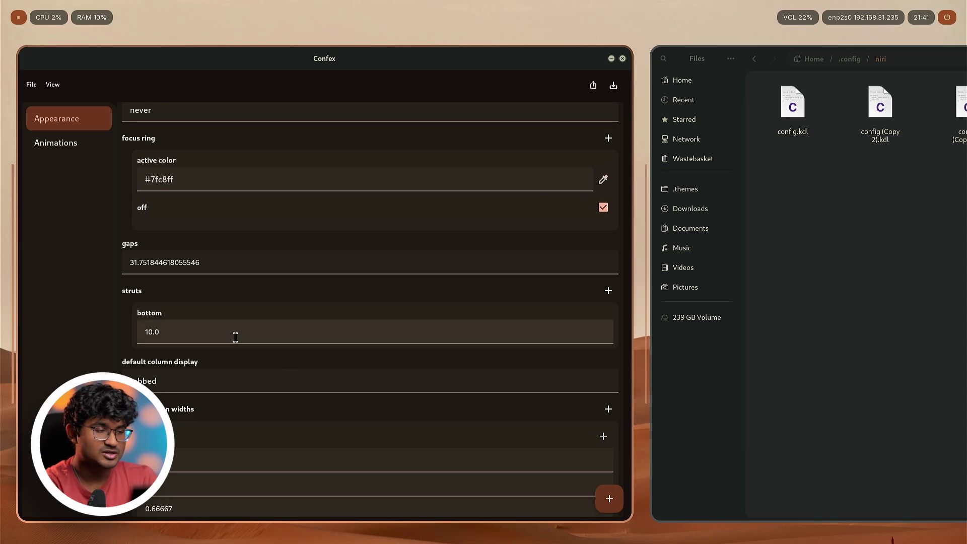
# - Add a workspace-switch animation on the Animations page and preview it by switching workspaces
pyautogui.click(53, 146)
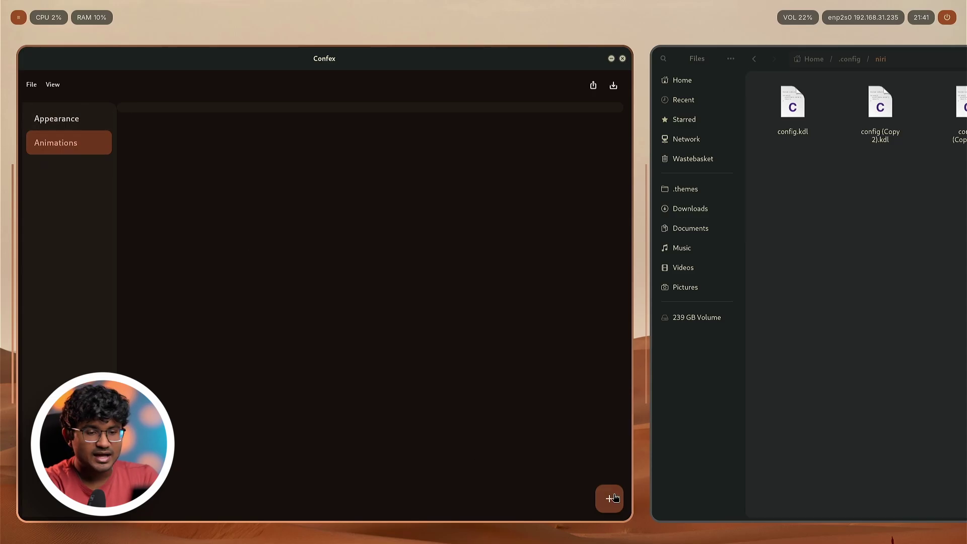
pyautogui.click(610, 498)
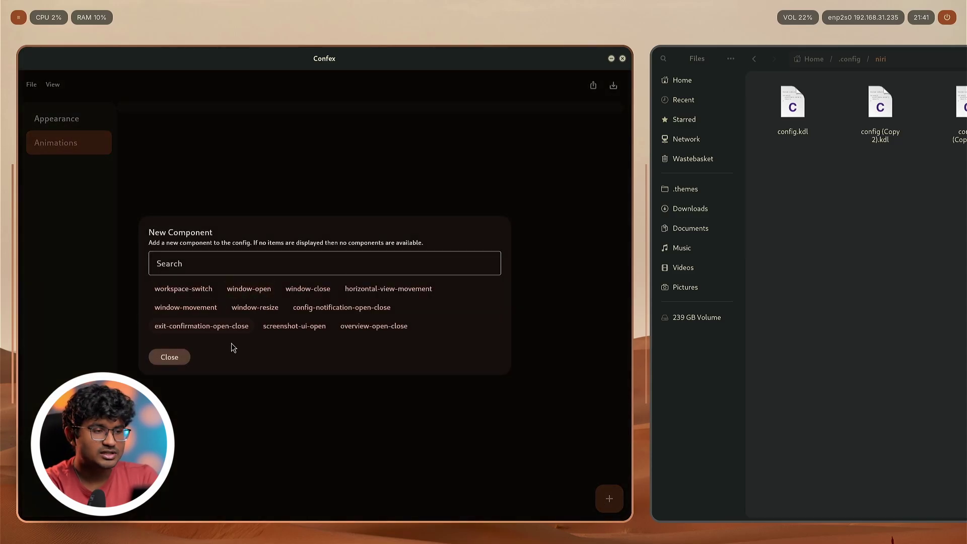
pyautogui.click(190, 292)
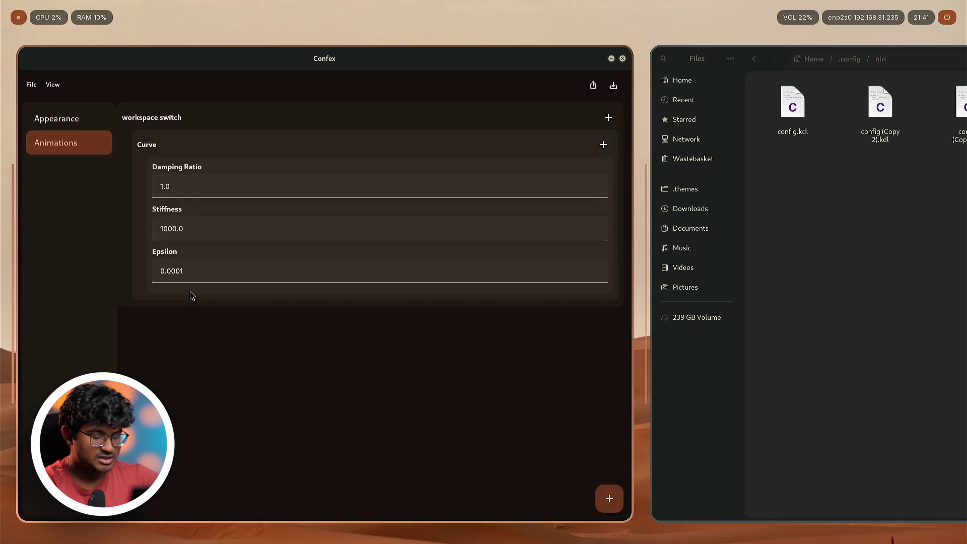
pyautogui.press('super+Page_Down')
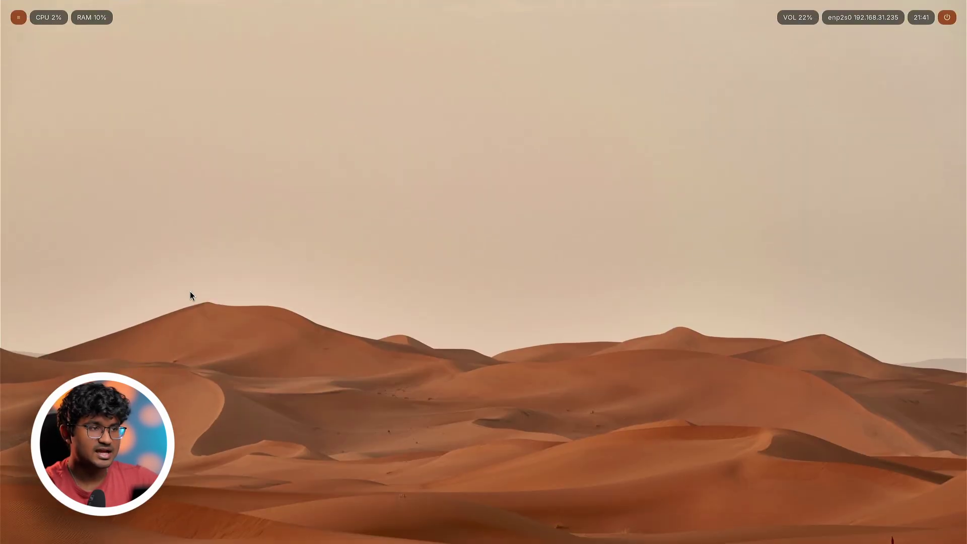
pyautogui.press('super+Page_Up')
# - Set the Damping Ratio to 4.0 and test it by switching workspaces
pyautogui.click(179, 185)
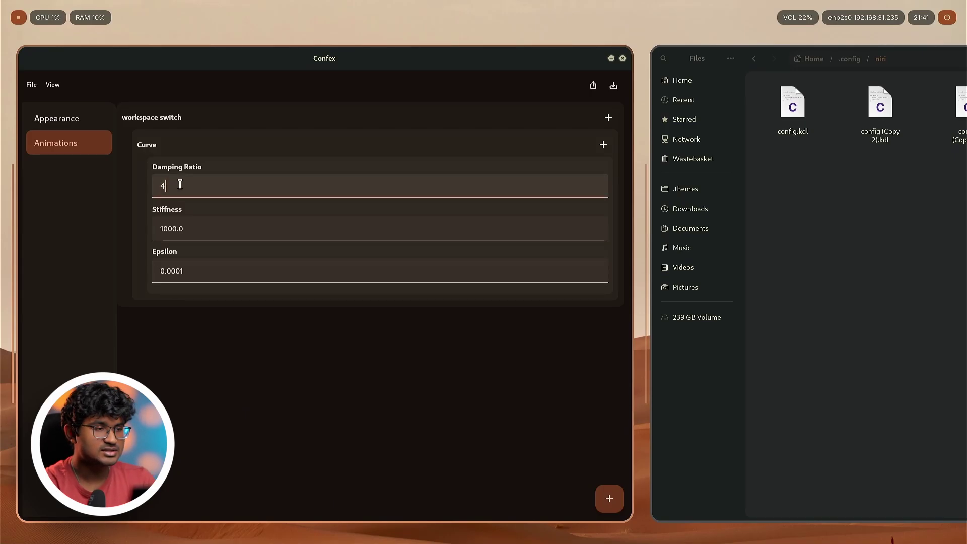
pyautogui.press('Return')
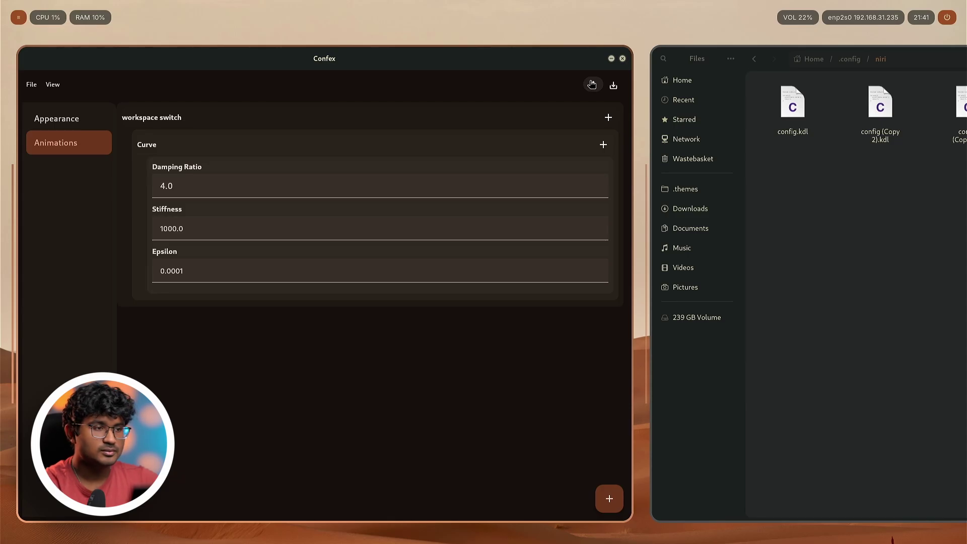
pyautogui.press('super+Page_Down')
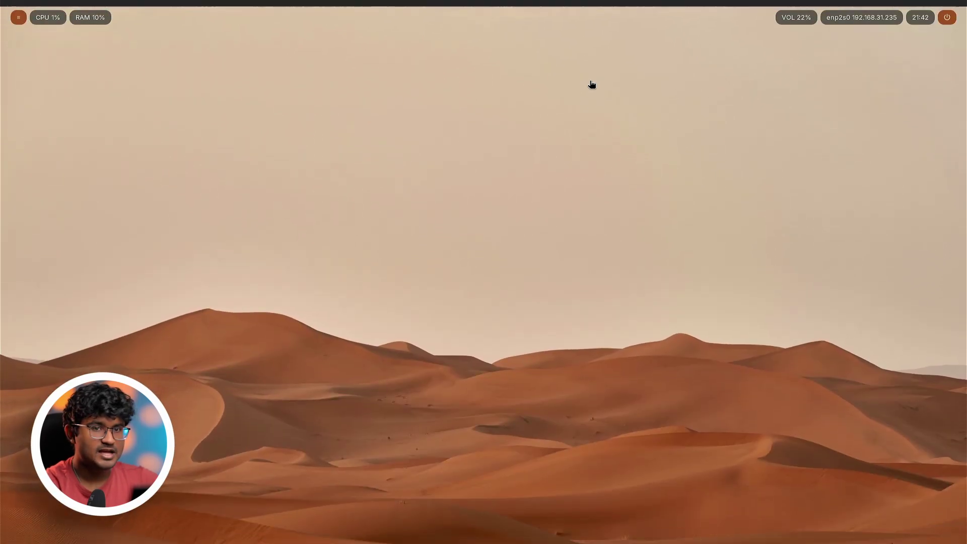
pyautogui.press('super+Page_Up')
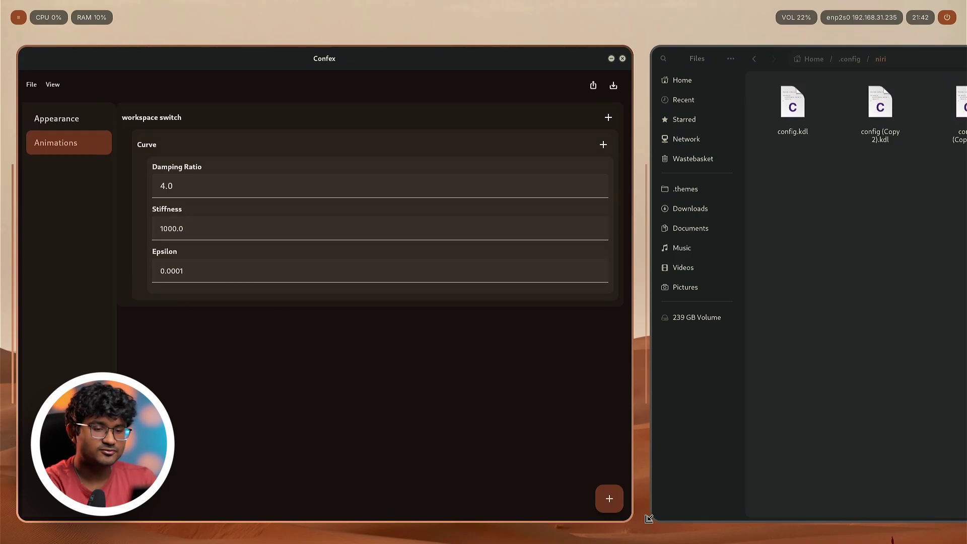
# - Delete the Damping Ratio setting, then reset the Curve so damping returns to 1.0
pyautogui.click(610, 497)
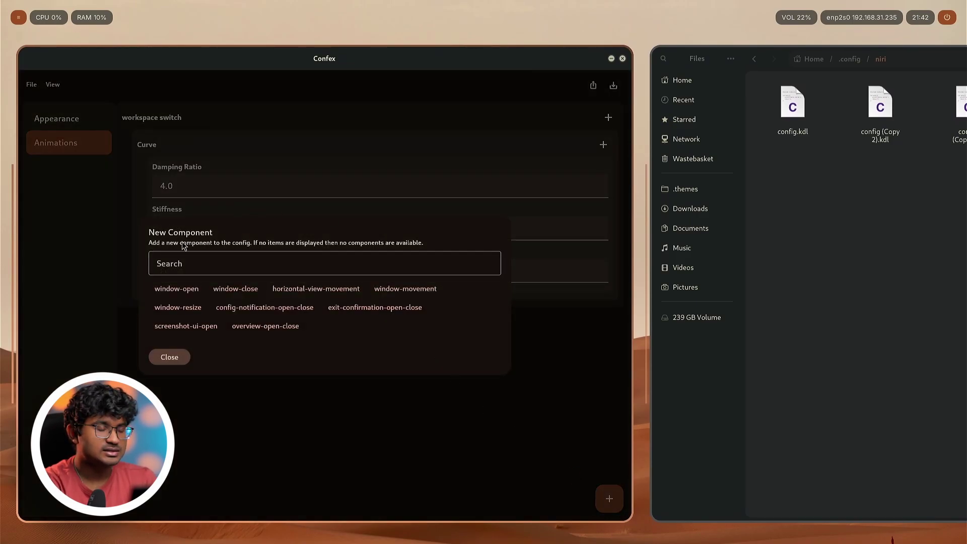
pyautogui.press('Escape')
pyautogui.rightClick(175, 167)
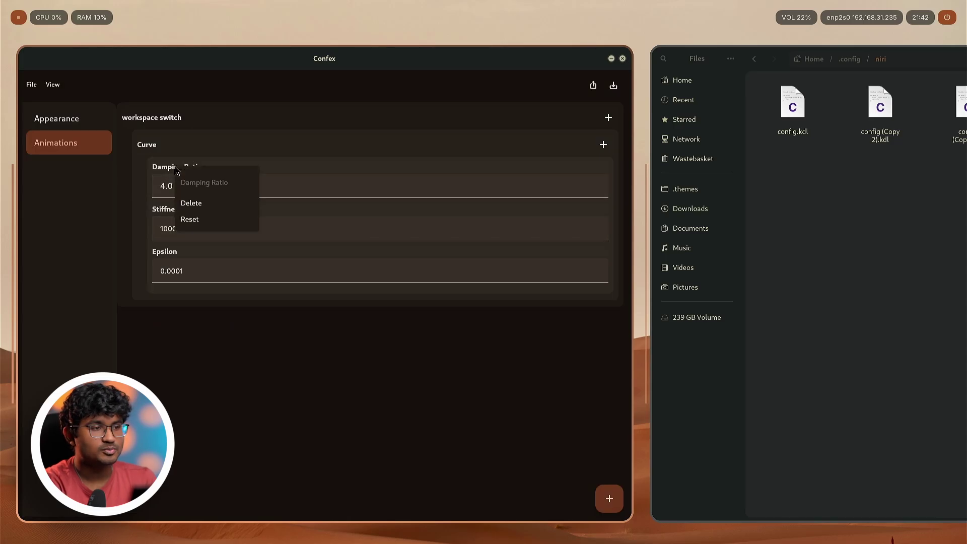
pyautogui.rightClick(145, 164)
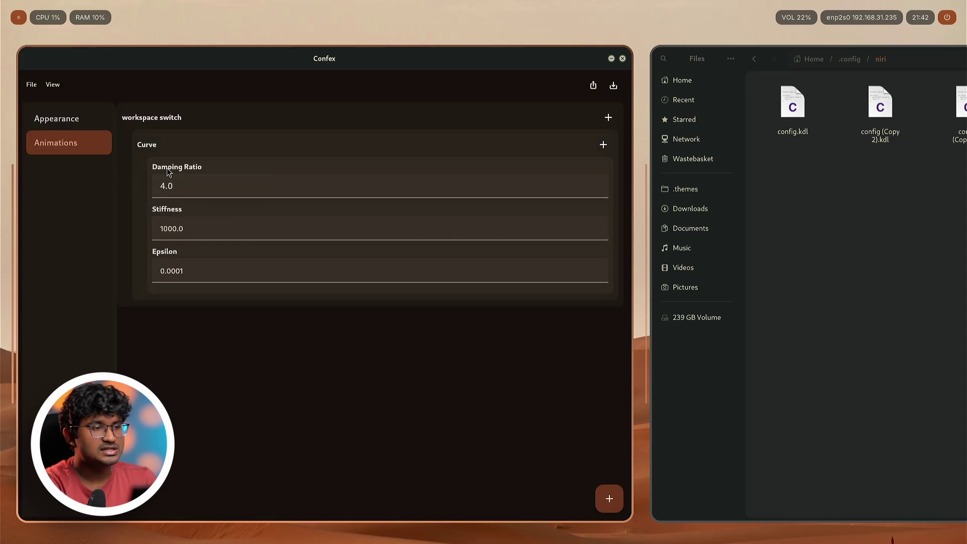
pyautogui.rightClick(167, 169)
pyautogui.click(185, 207)
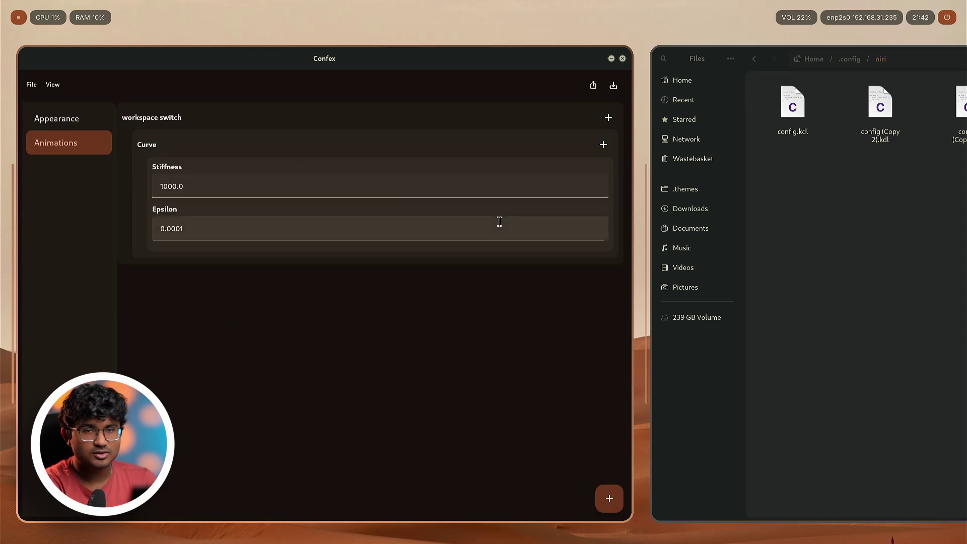
pyautogui.rightClick(144, 150)
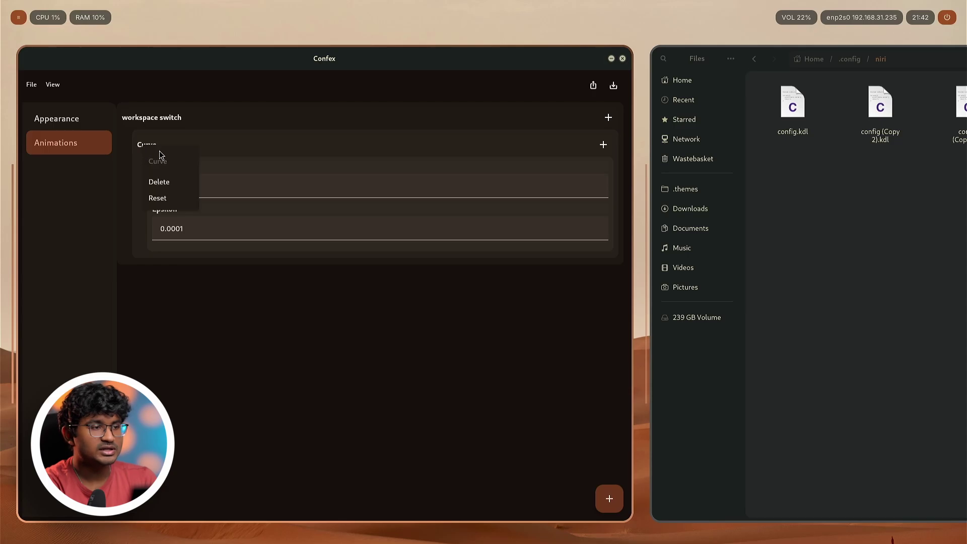
pyautogui.click(177, 200)
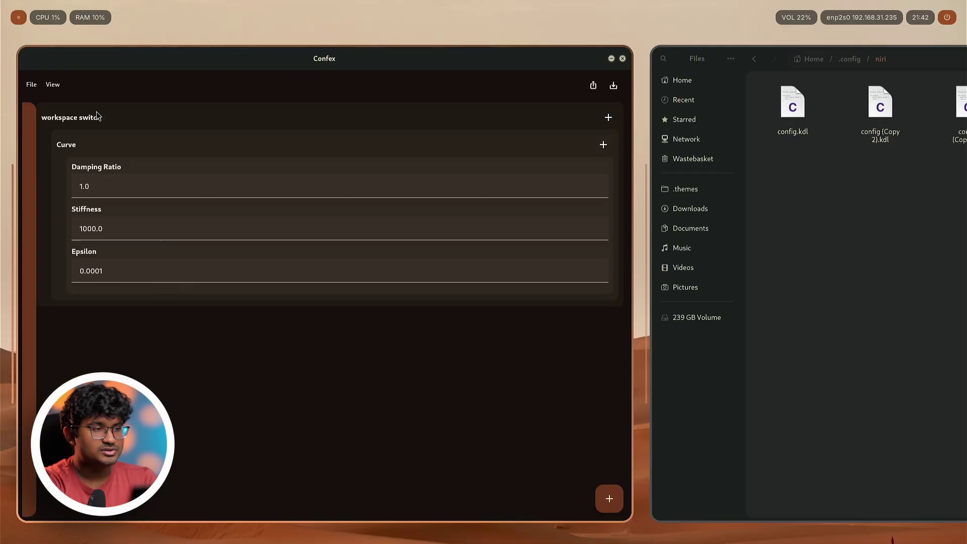
# - Re-expand the Confex settings sidebar and bring up the application launcher with Super+D
pyautogui.click(29, 244)
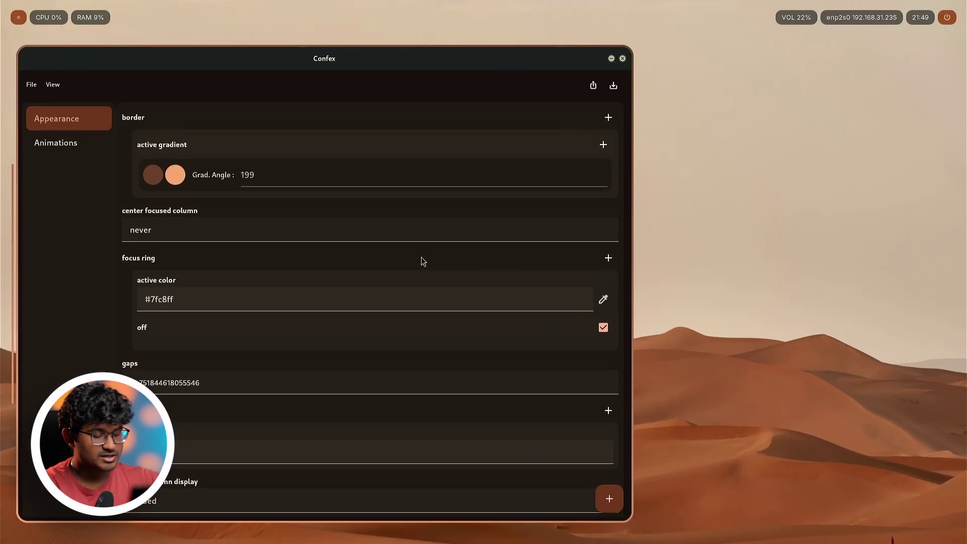
pyautogui.press('super+d')
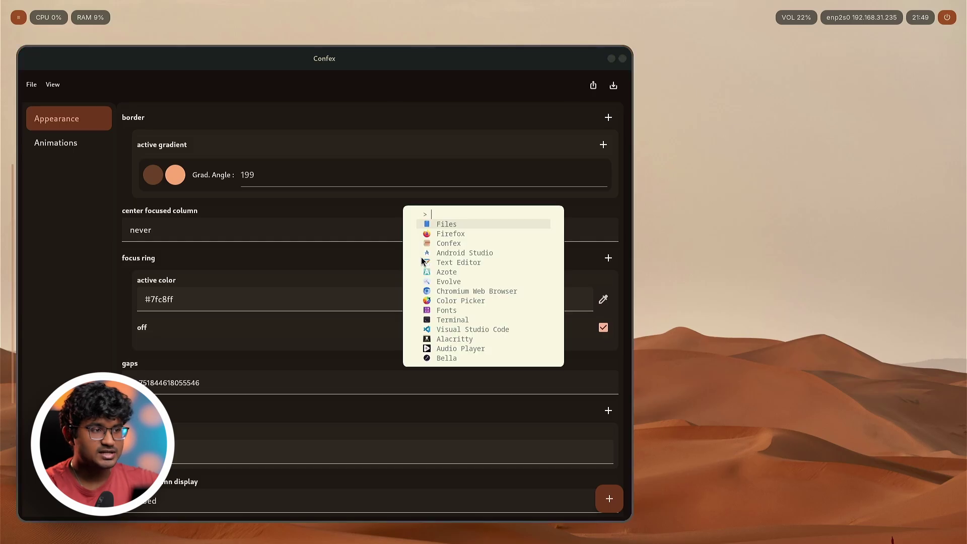
# - Launch Files and browse to Downloads/kdlprj/config/history
pyautogui.click(490, 227)
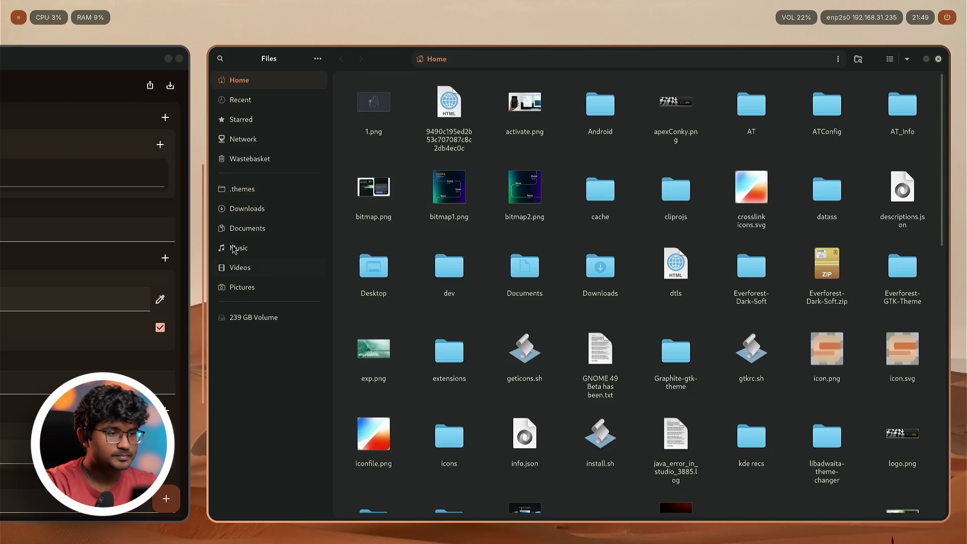
pyautogui.click(236, 209)
pyautogui.doubleClick(375, 108)
pyautogui.doubleClick(374, 126)
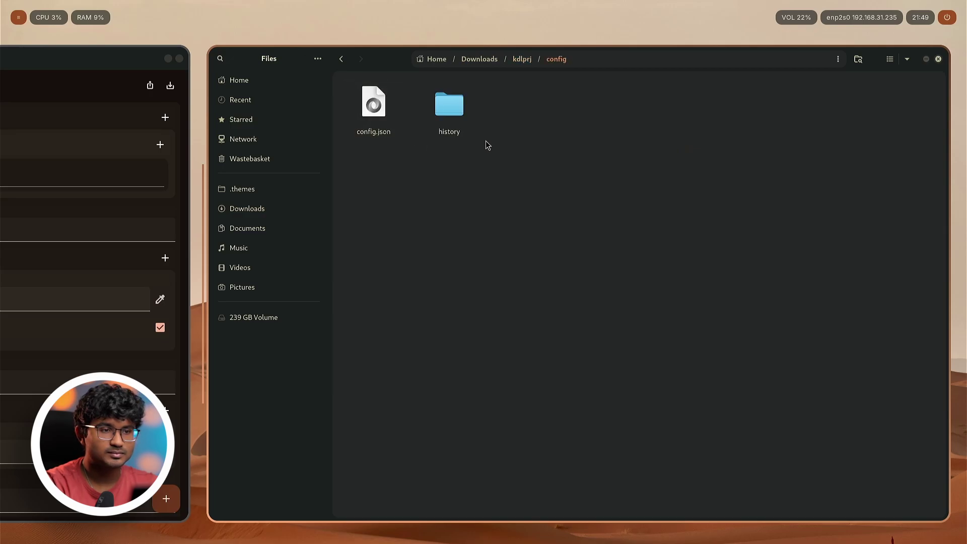
pyautogui.doubleClick(467, 134)
# - Select history snapshots, ending with the range hv7.confex through hv10.confex
pyautogui.moveTo(367, 280); pyautogui.dragTo(937, 86)
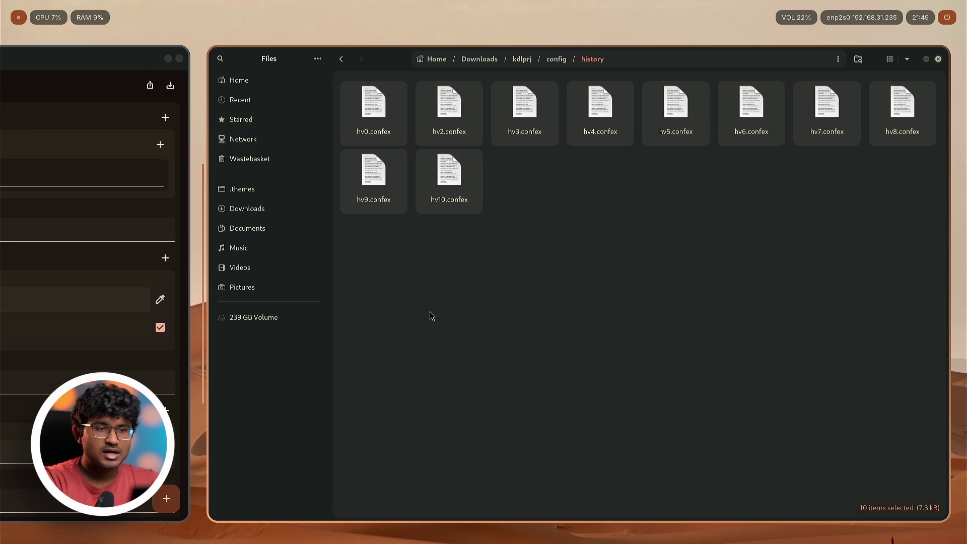
pyautogui.click(430, 292)
pyautogui.moveTo(343, 274); pyautogui.dragTo(961, 166)
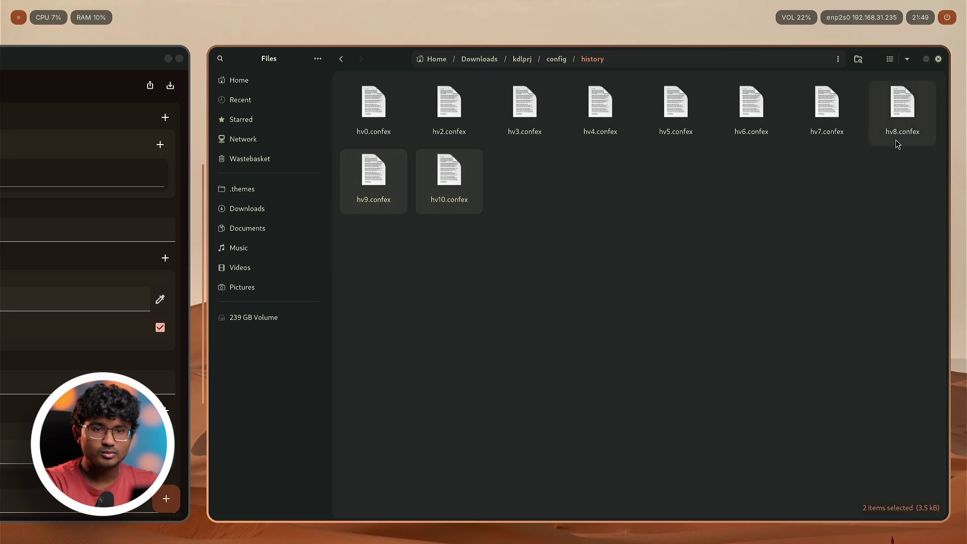
pyautogui.click(814, 132)
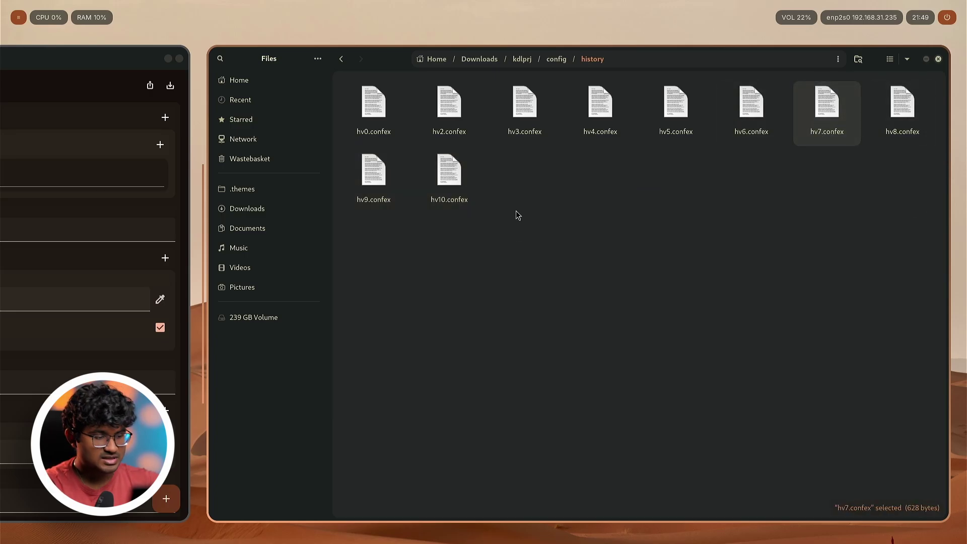
pyautogui.keyDown('shift'); pyautogui.click(441, 201); pyautogui.keyUp('shift')
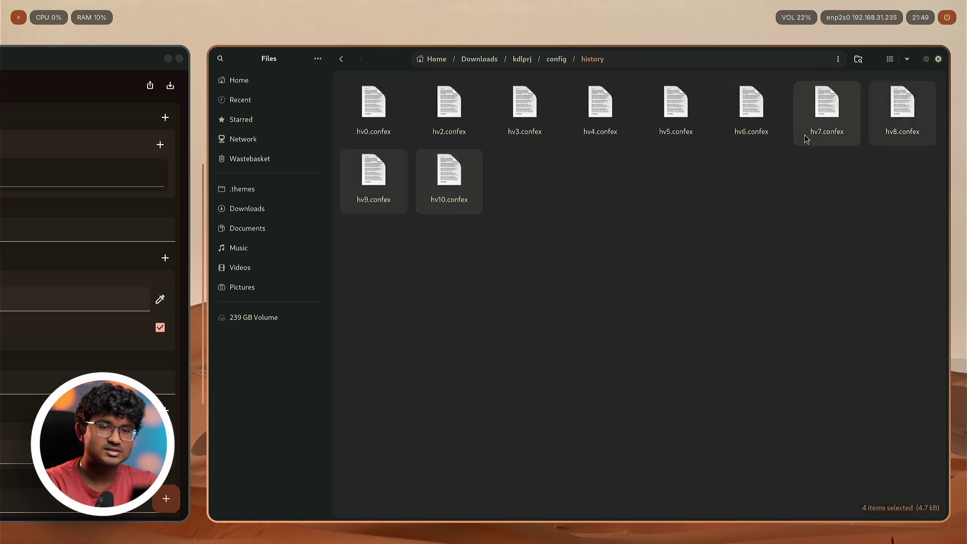